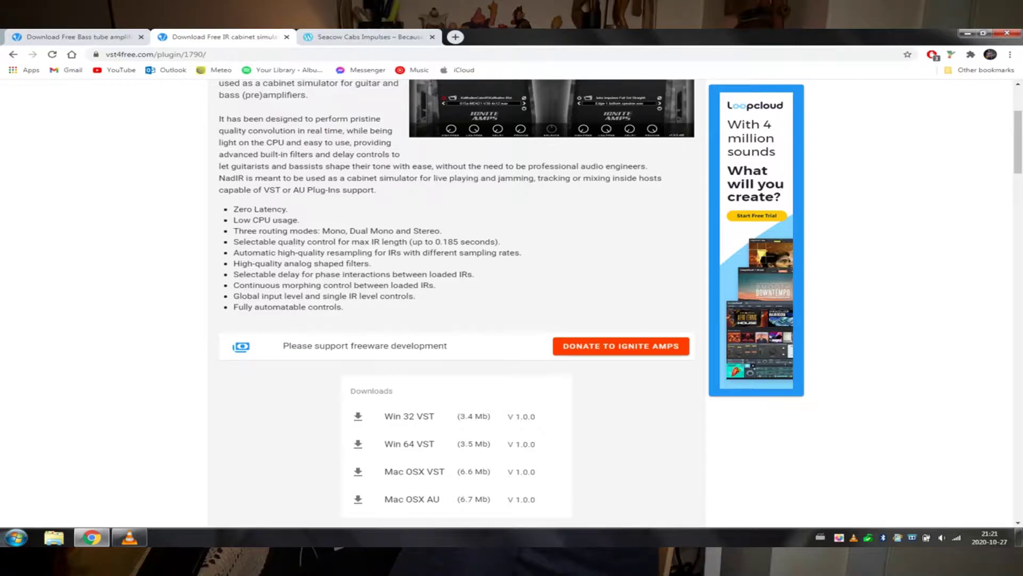
Browse the Seacow Cabs Impulses site to examine the available cabinet impulse packs.
click(369, 37)
scroll(506, 303, up, 2)
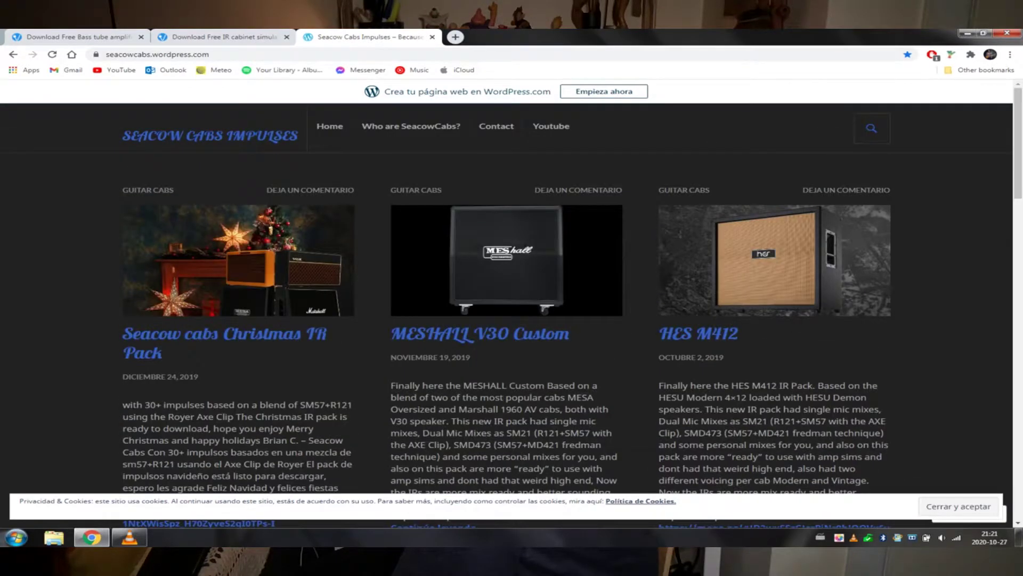
scroll(512, 320, down, 7)
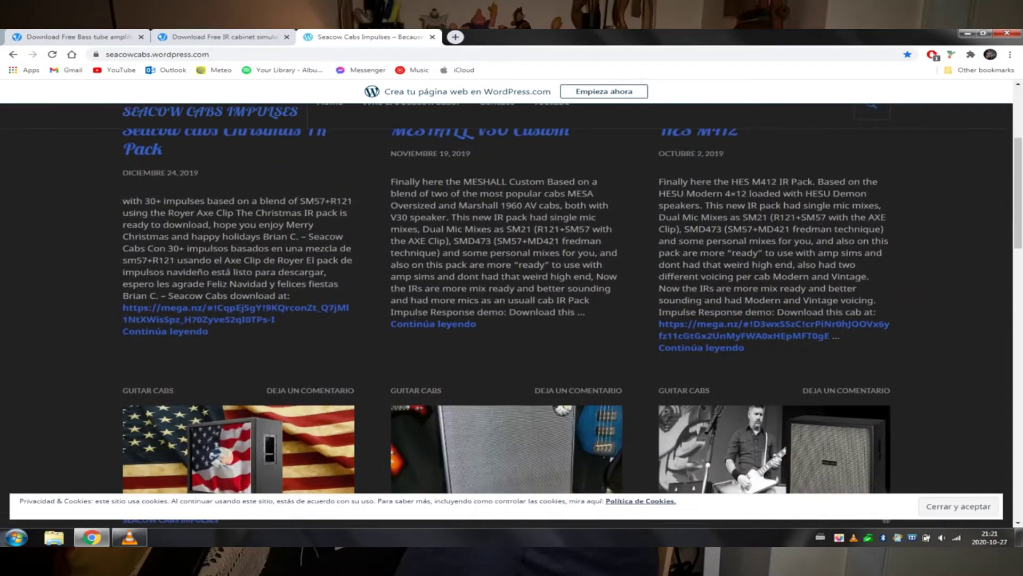
scroll(538, 224, down, 2)
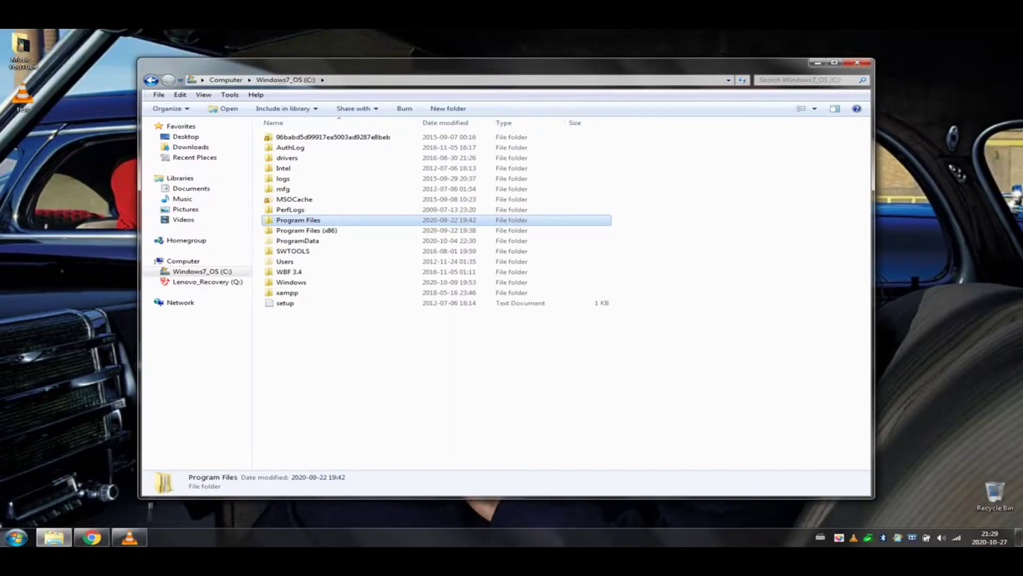
In Windows Explorer, open the FX folder inside Program Files, REAPER (x64), Plugins.
key(Return)
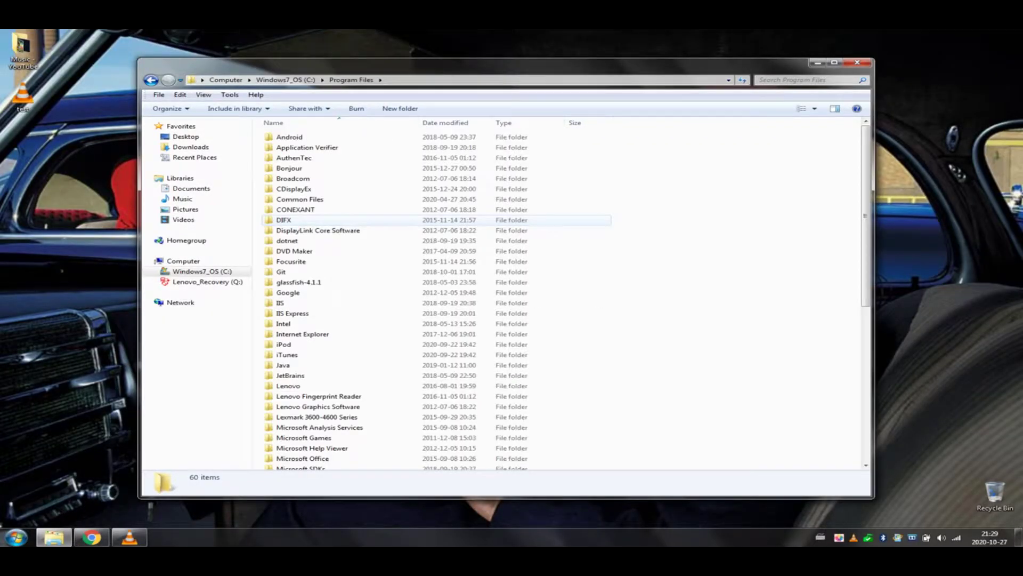
text(rea)
key(Return)
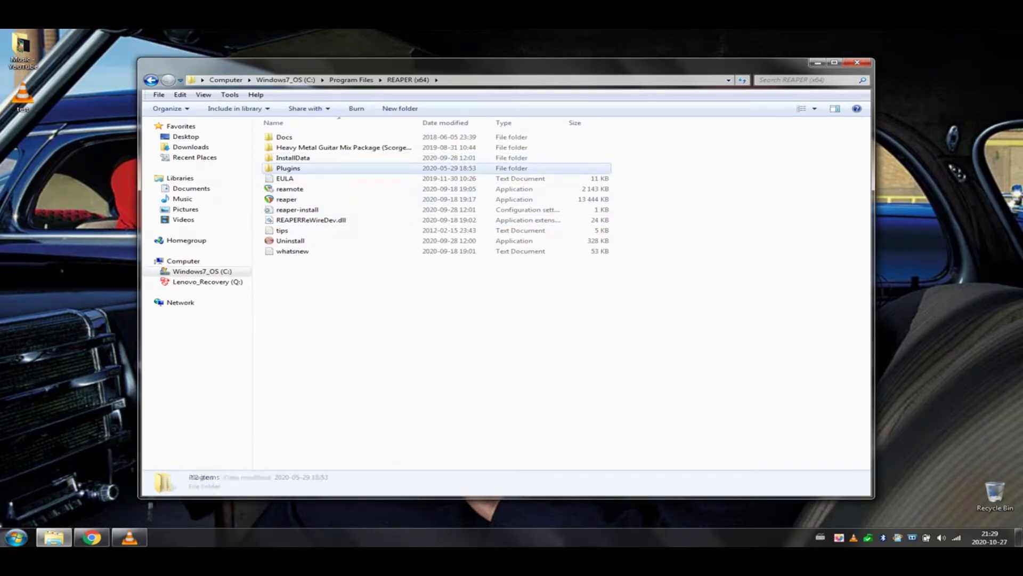
double_click(288, 168)
double_click(287, 136)
Locate the NadIR.dll and SHB-1.dll plug-in files in the FX folder.
scroll(298, 258, down, 1)
scroll(299, 257, down, 1)
click(291, 350)
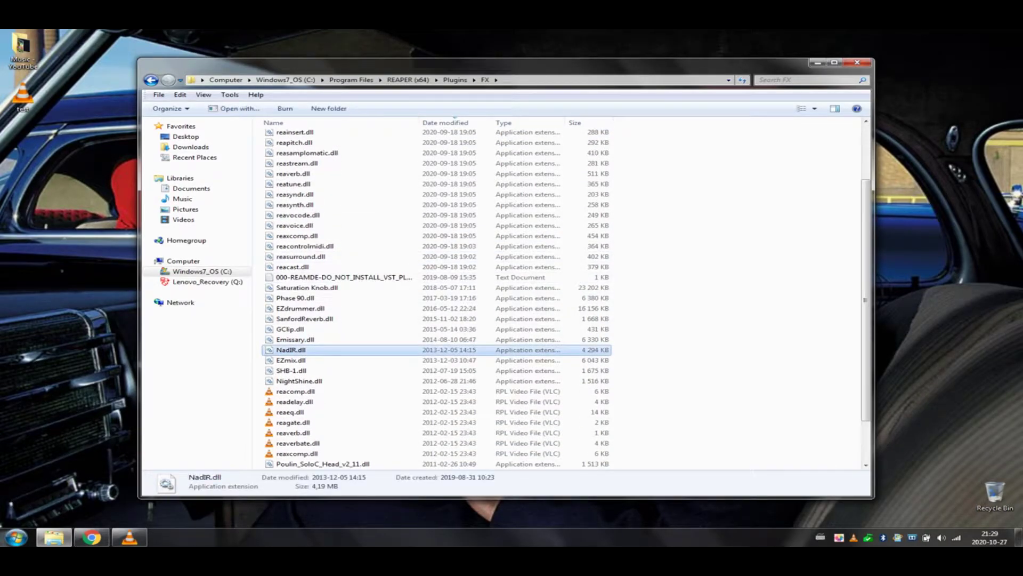
click(290, 370)
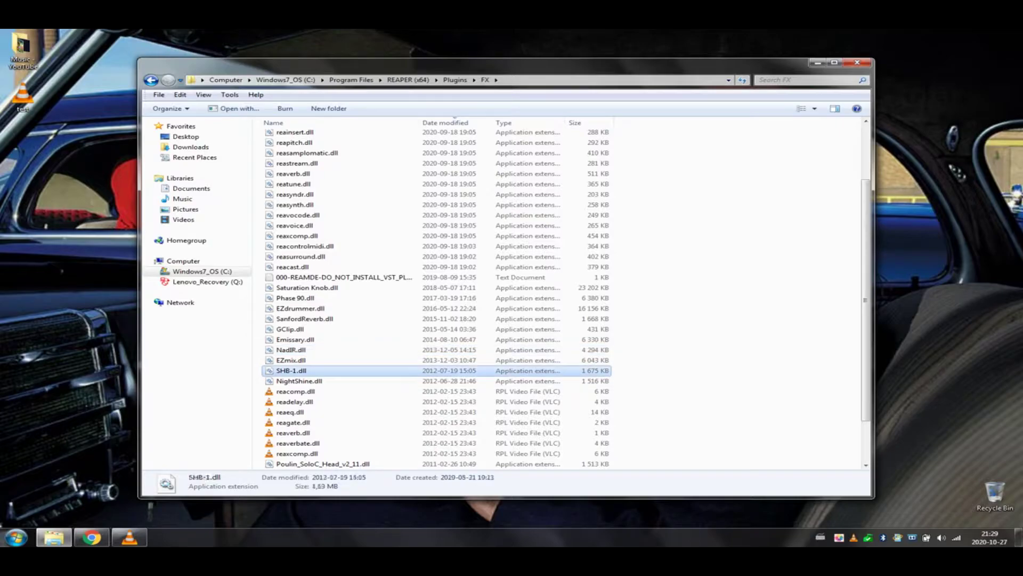
Return to the REAPER (x64) folder and open Guitar Impulses within the nested Heavy Metal Guitar Mix Package folders.
key(BackSpace)
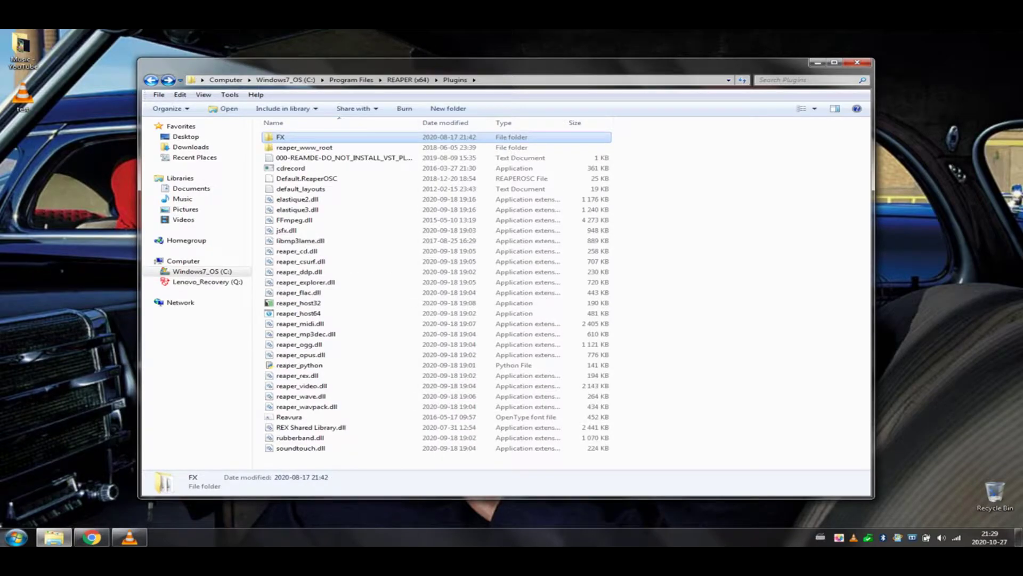
key(BackSpace)
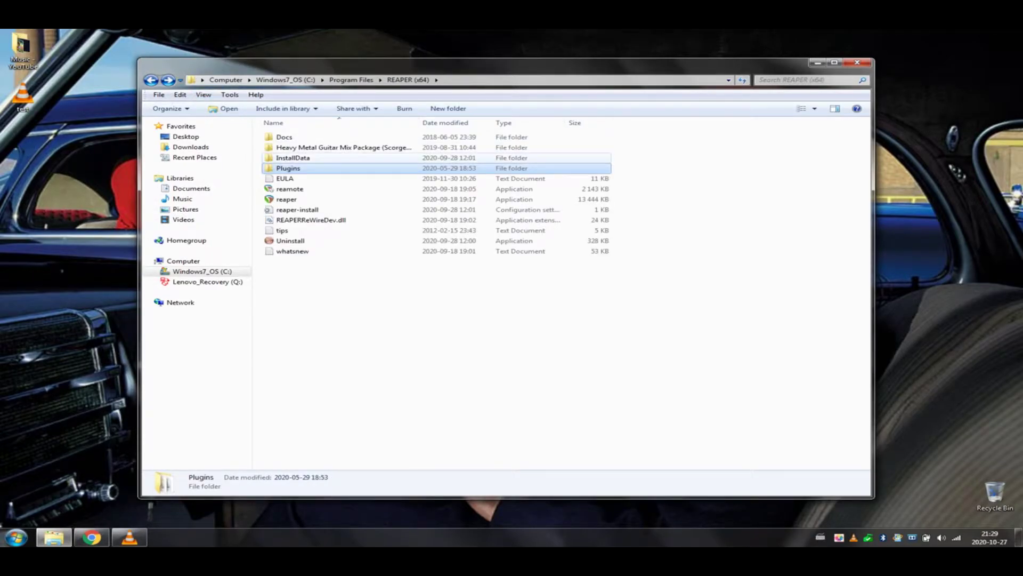
click(344, 147)
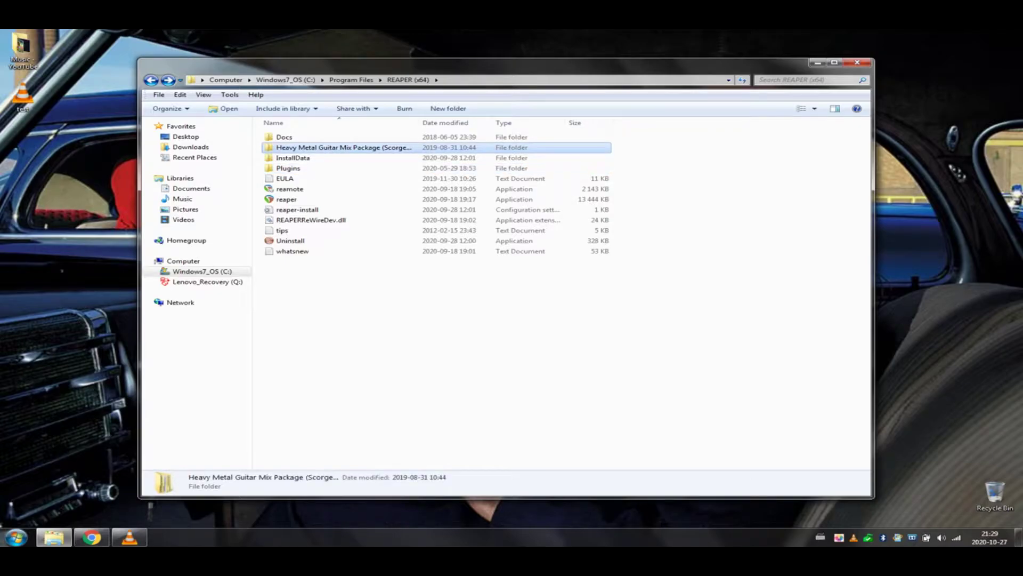
double_click(341, 147)
double_click(309, 137)
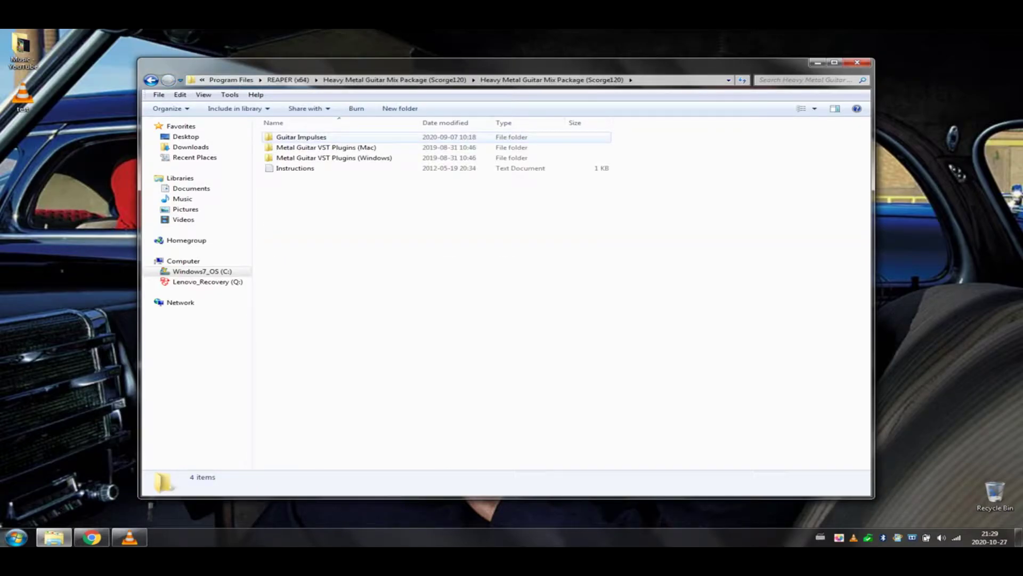
double_click(309, 137)
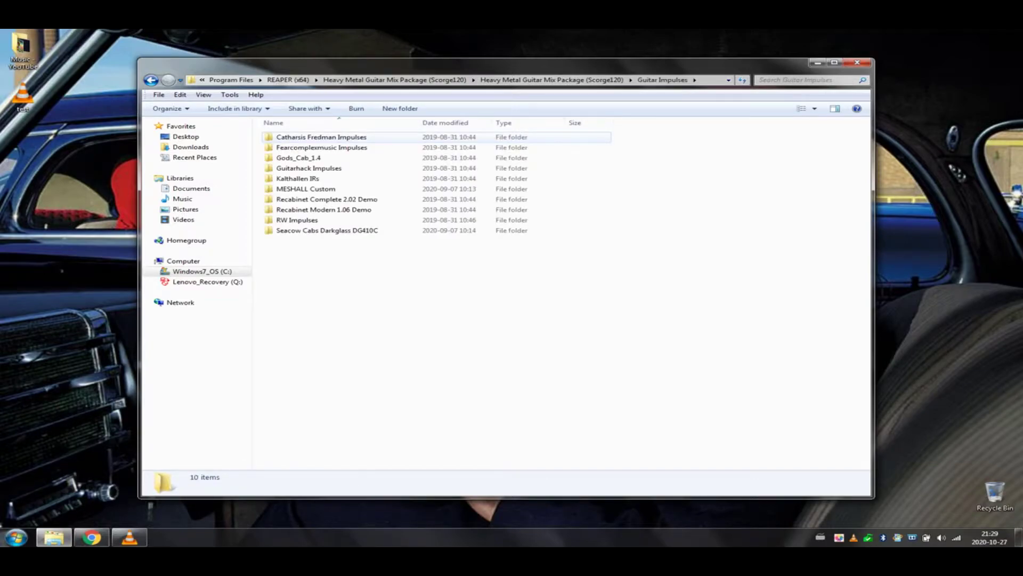
Open the Sennheiser MD421 folder under Seacow Cabs Darkglass DG410C, Darkglass DG410C, API.
click(327, 230)
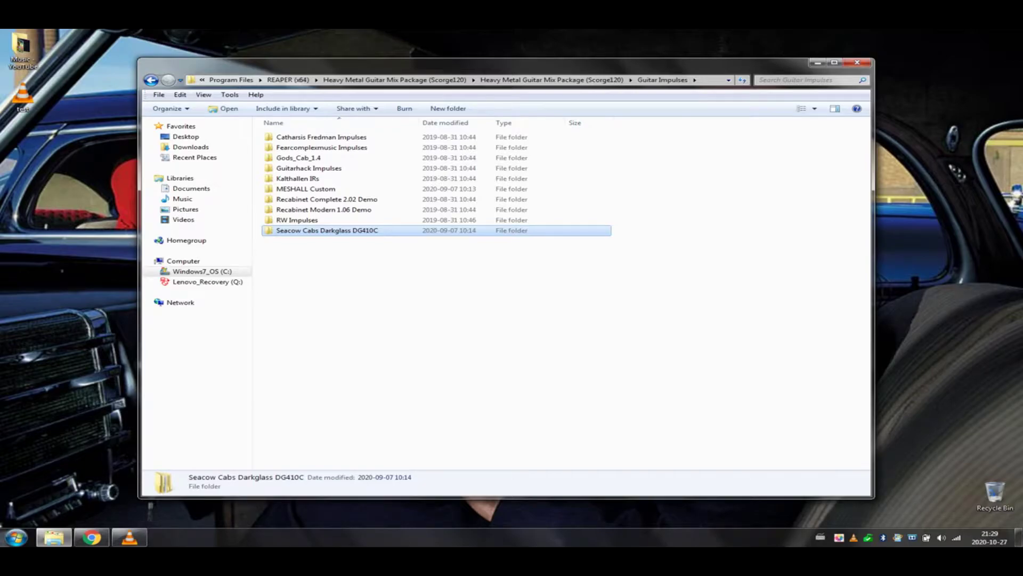
key(Return)
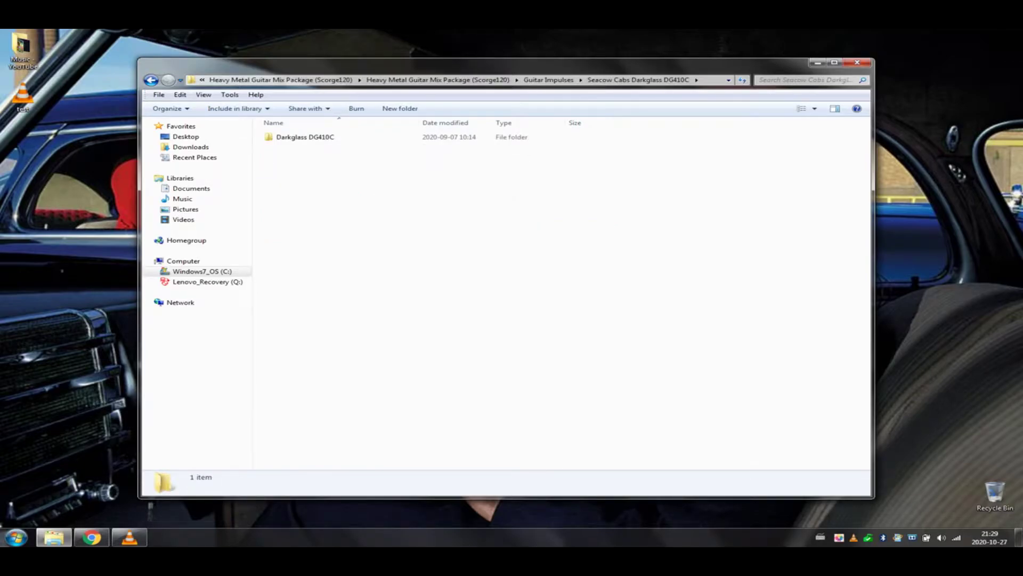
double_click(305, 137)
double_click(305, 137)
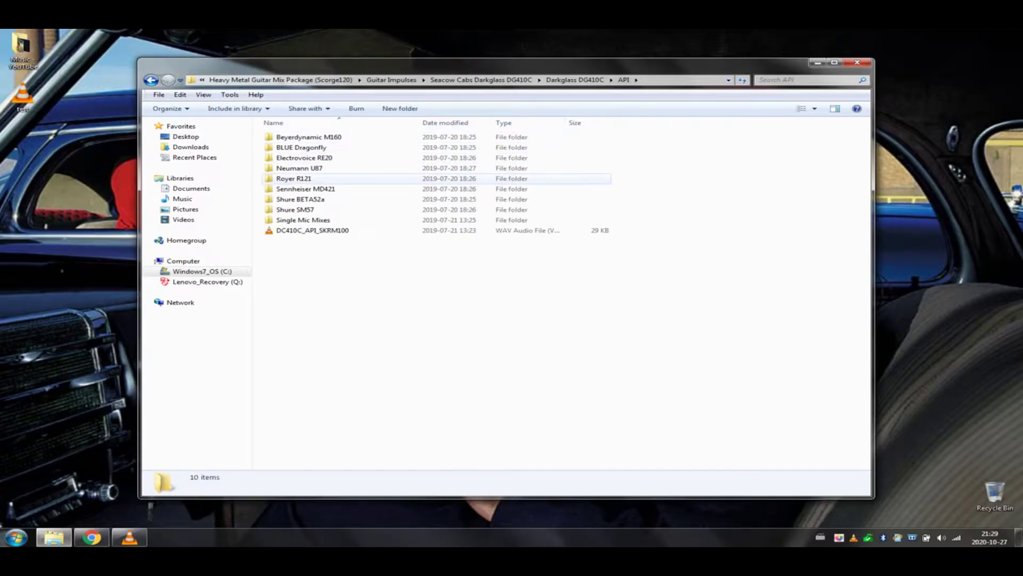
double_click(306, 189)
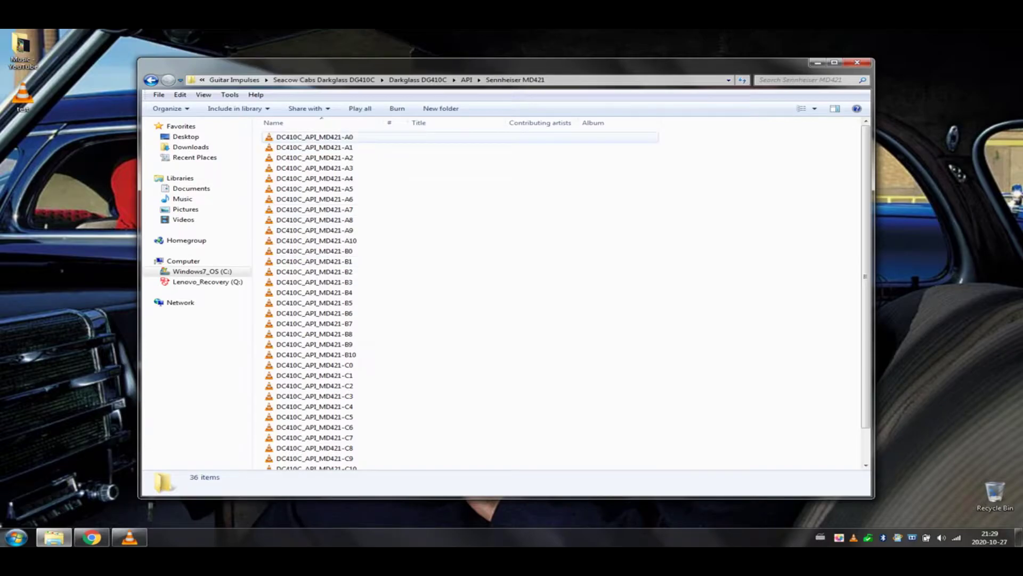
Examine how the A, B and C series of DC410C_API_MD421 impulse files are named and numbered.
click(315, 137)
click(314, 251)
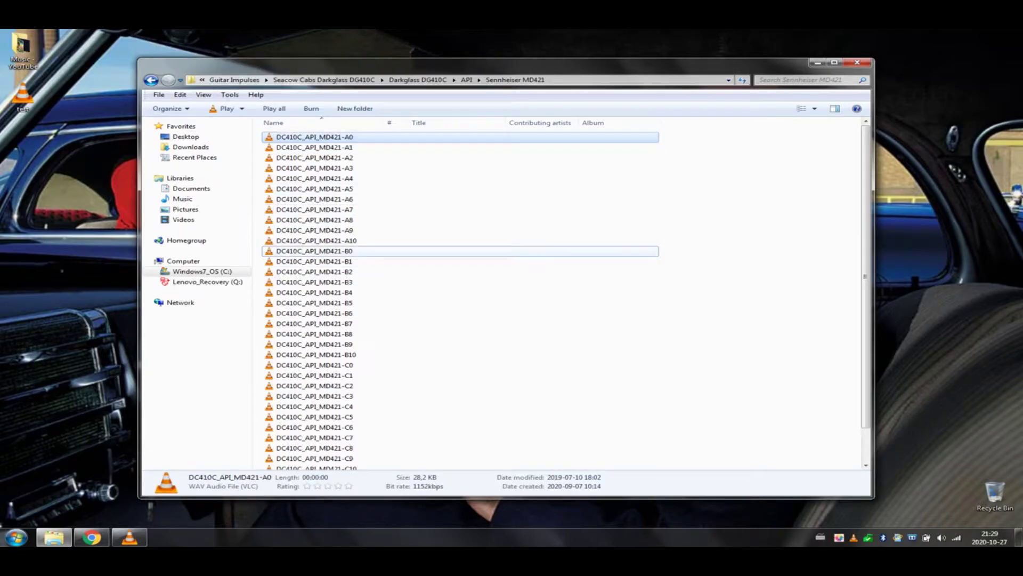
click(315, 365)
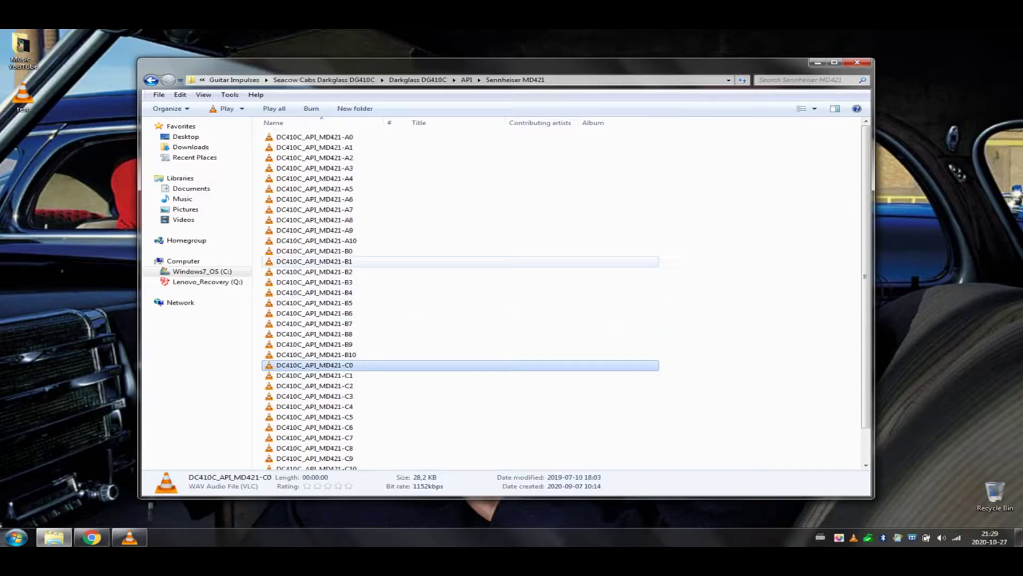
click(314, 261)
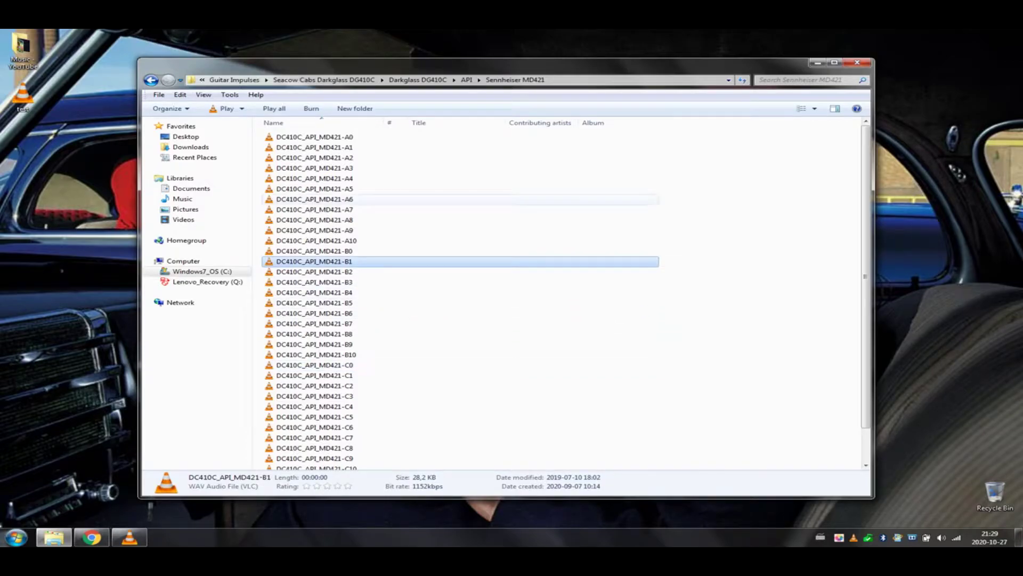
key(alt+d)
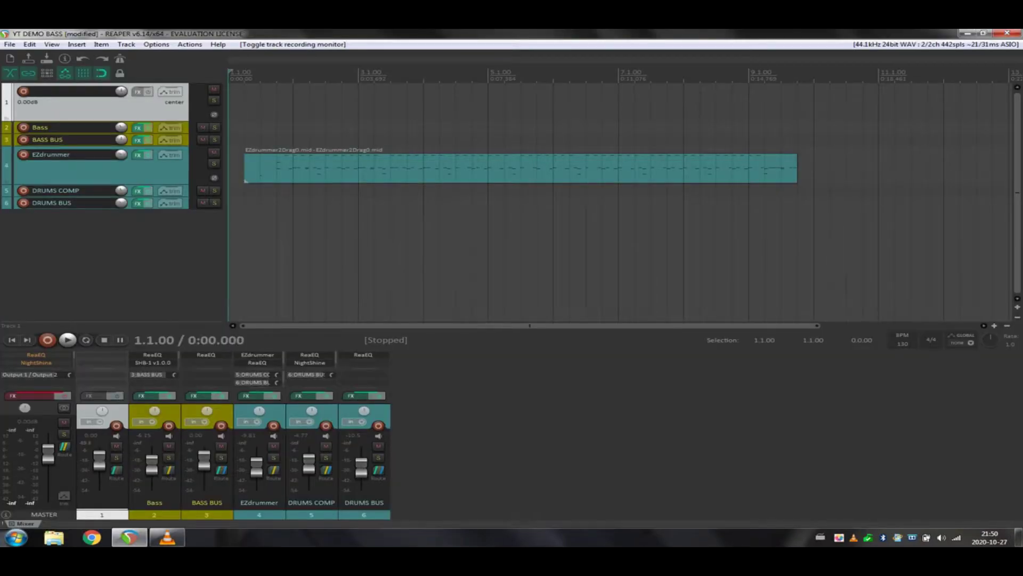
In REAPER, insert a new empty track below the first track and remove it again.
key(Escape)
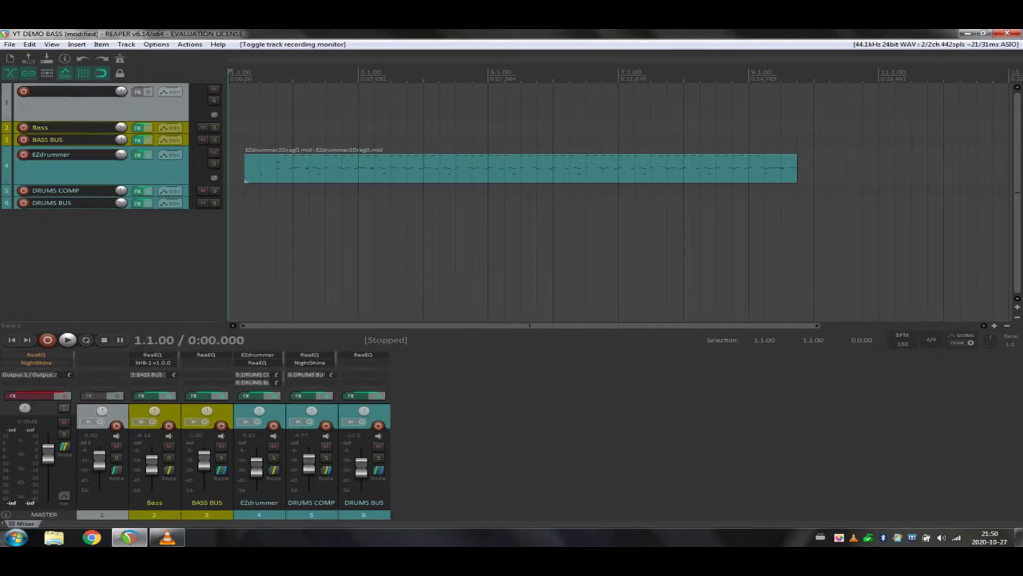
key(ctrl+t)
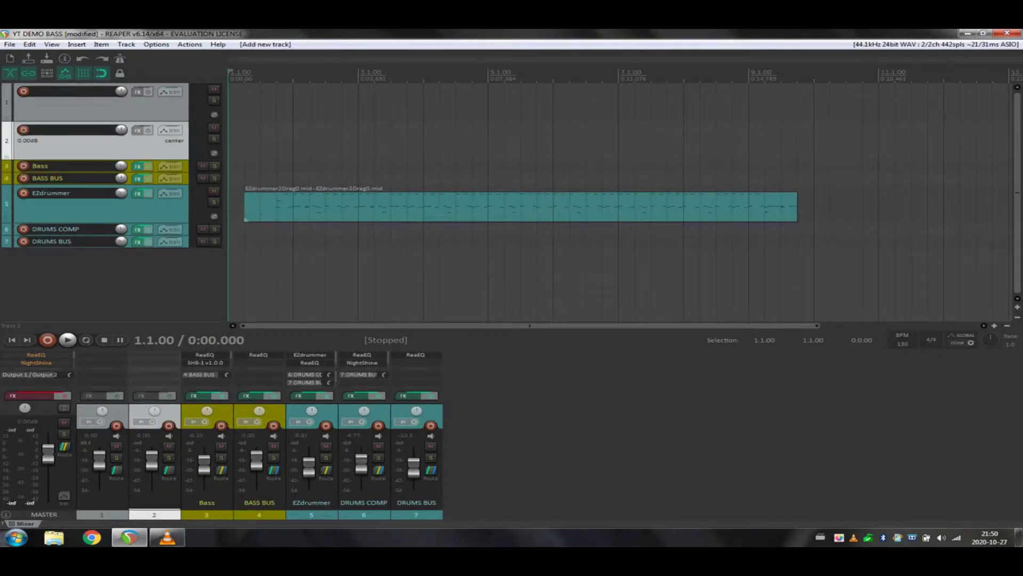
right_click(126, 151)
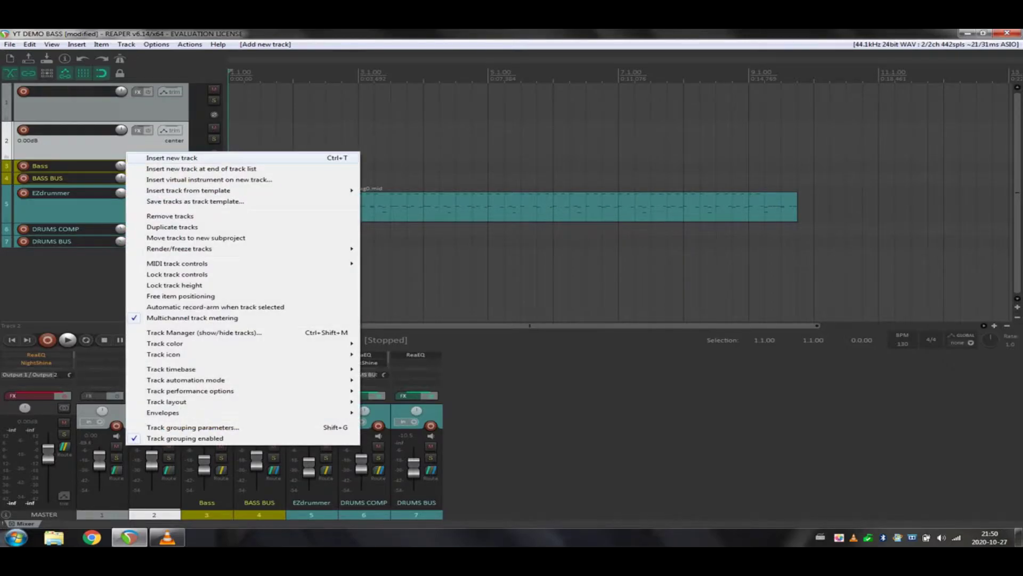
key(Escape)
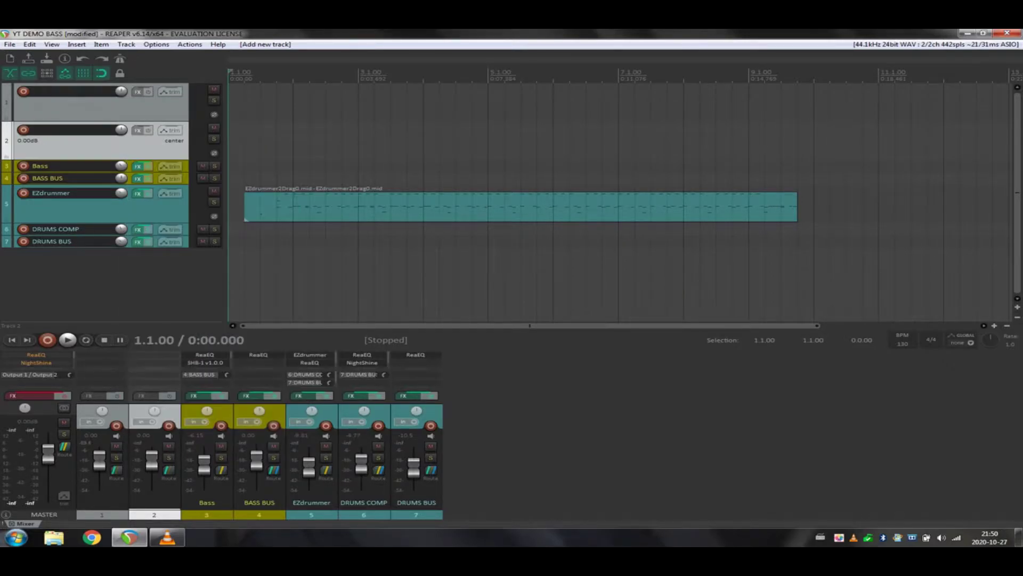
right_click(114, 149)
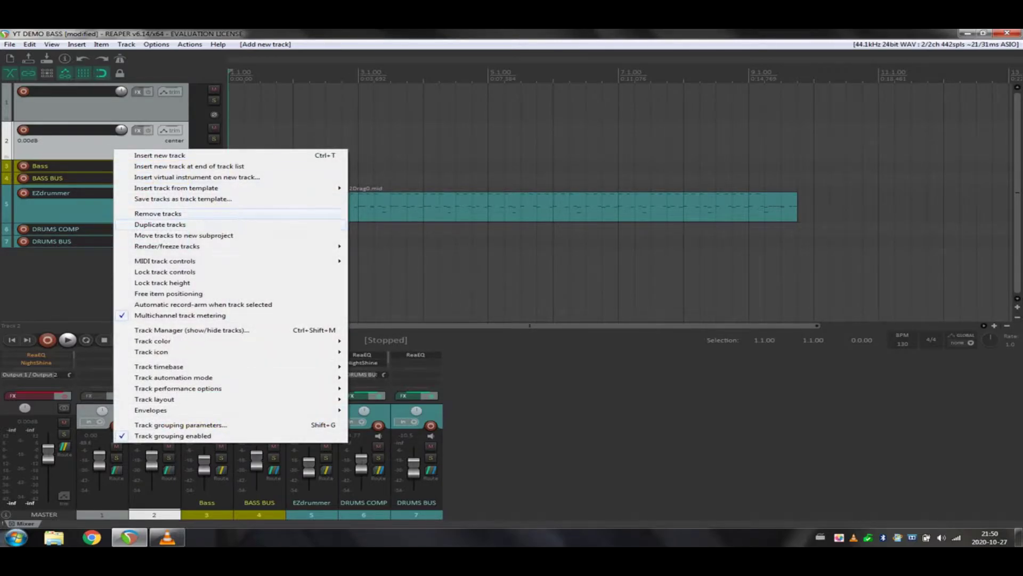
click(158, 213)
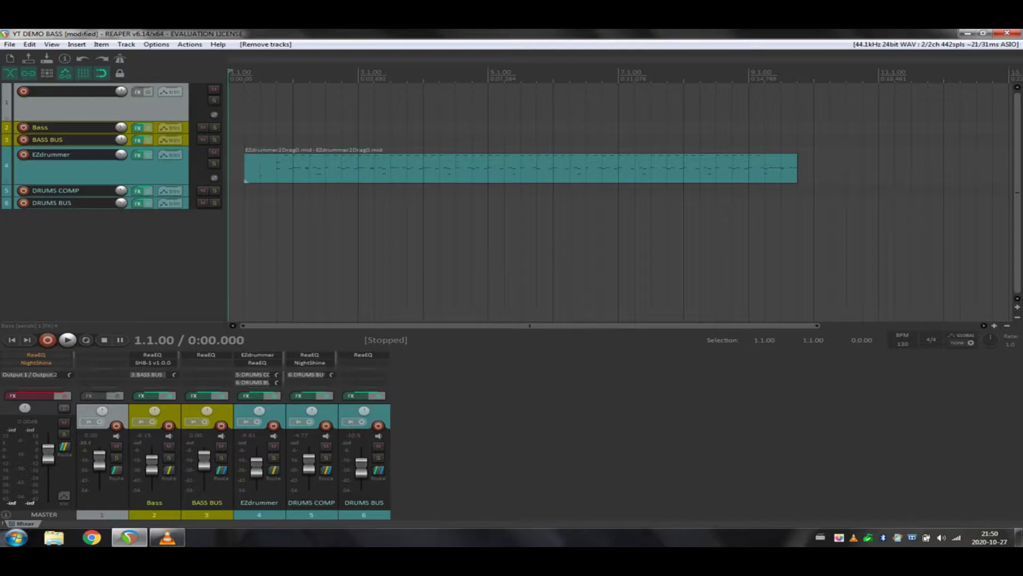
Increase the height of the Bass and BASS BUS tracks in the track list.
drag(171, 133, 170, 152)
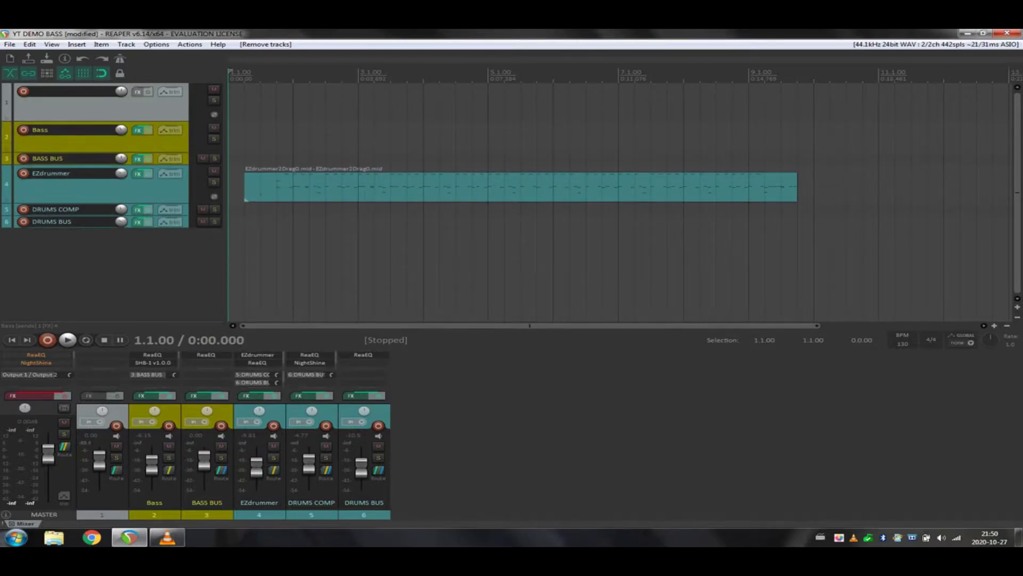
click(149, 142)
click(80, 158)
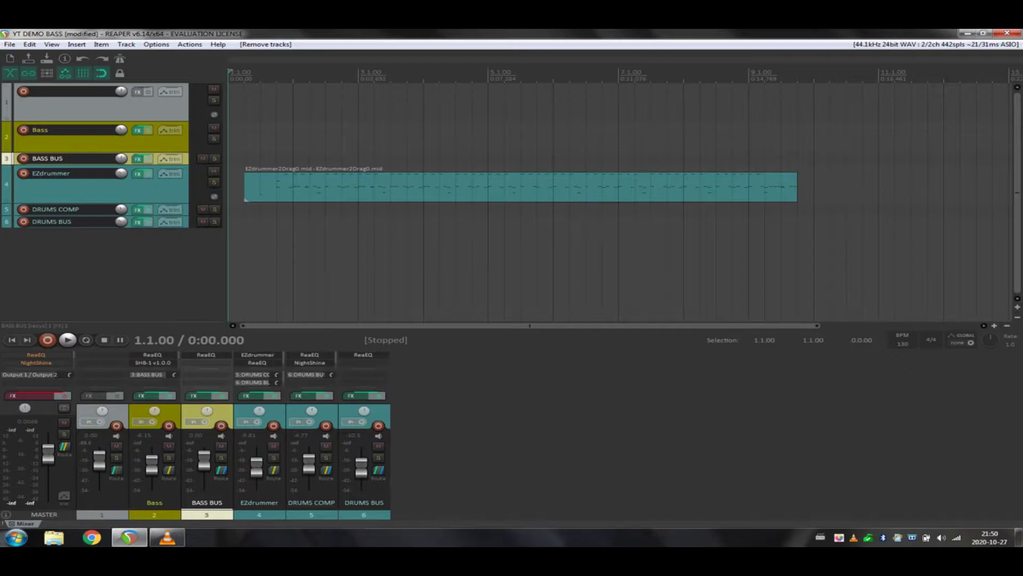
drag(101, 164, 101, 184)
Open the routing of the Bass track and switch its master send on and back off.
click(168, 469)
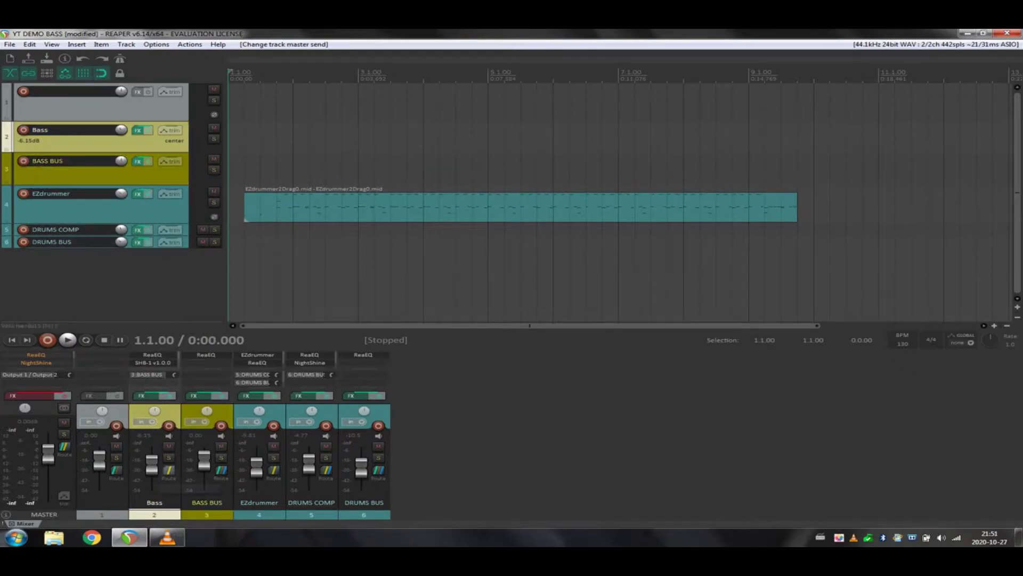
click(168, 469)
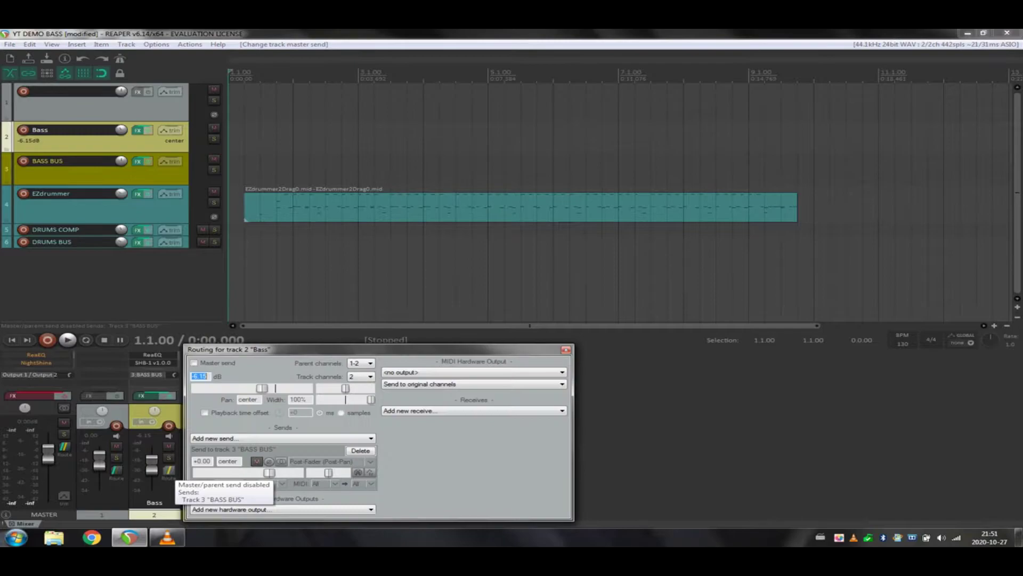
click(194, 363)
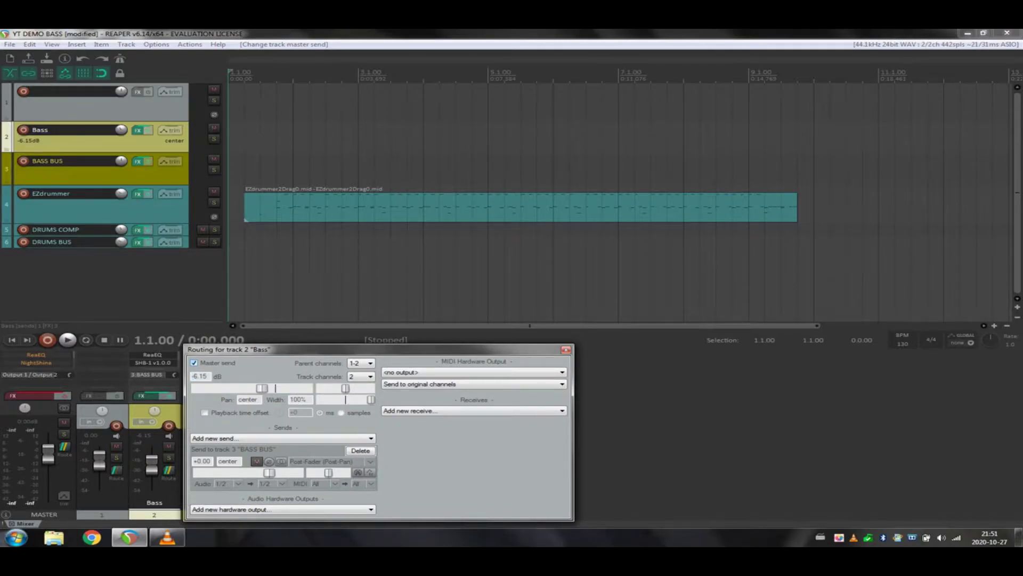
click(194, 363)
Review the available destination tracks for a new send from the Bass track, then close its routing window.
click(282, 438)
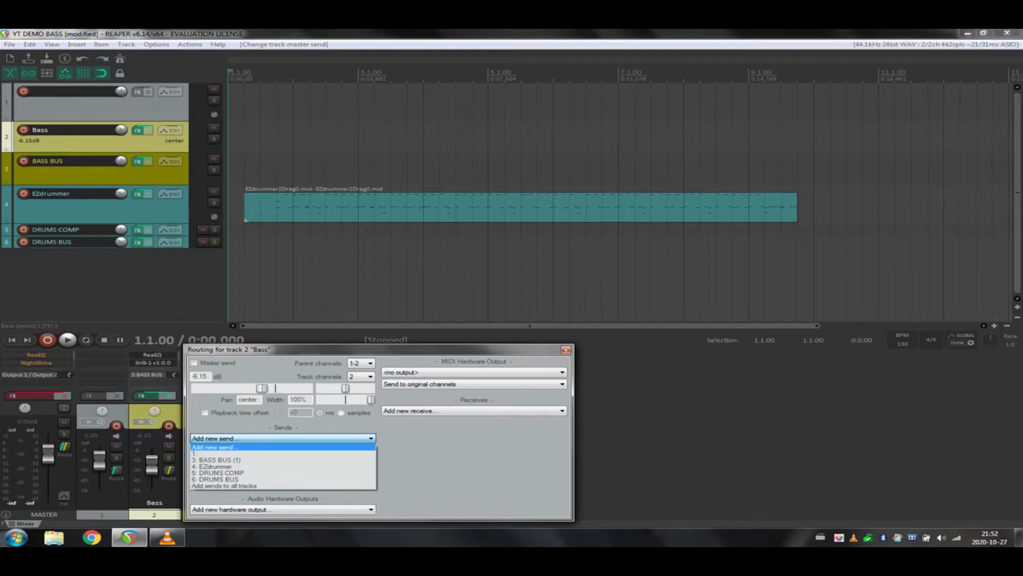
key(Up)
key(Up)
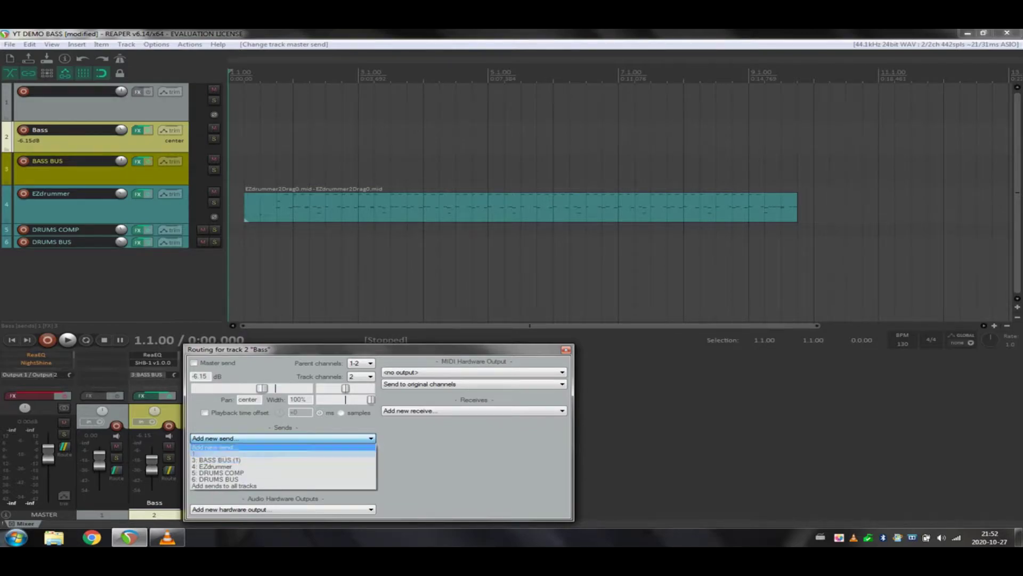
key(Escape)
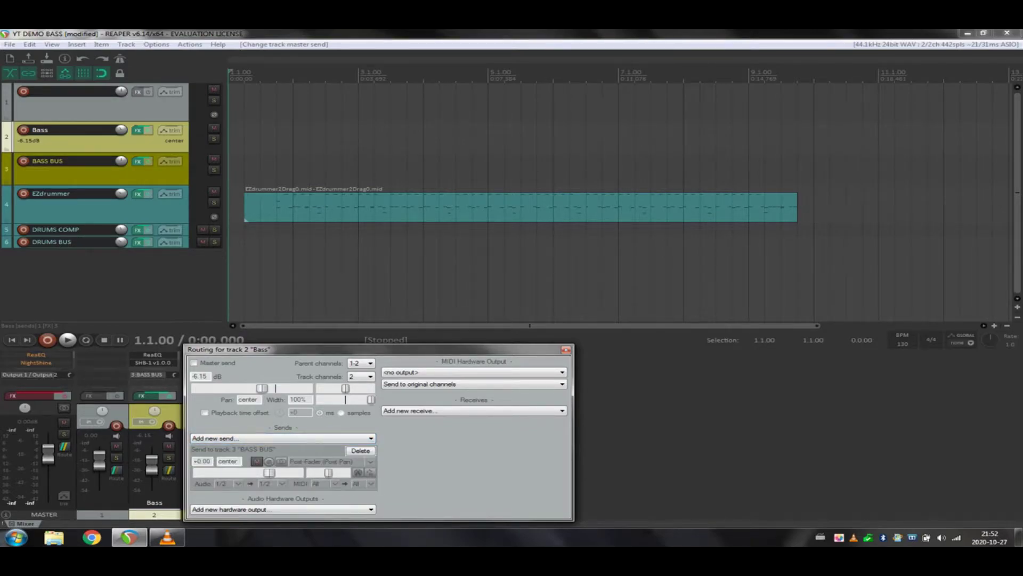
key(Escape)
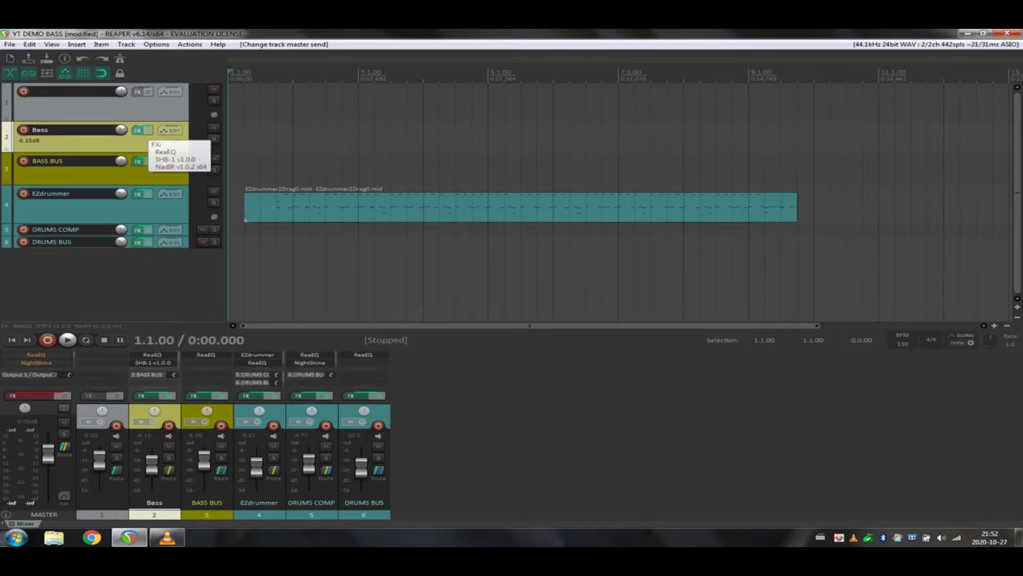
Select the preset "stock - Basic 11 band Rock Bass" for ReaEQ on the Bass track, and check the ReaEQ on BASS BUS.
click(137, 130)
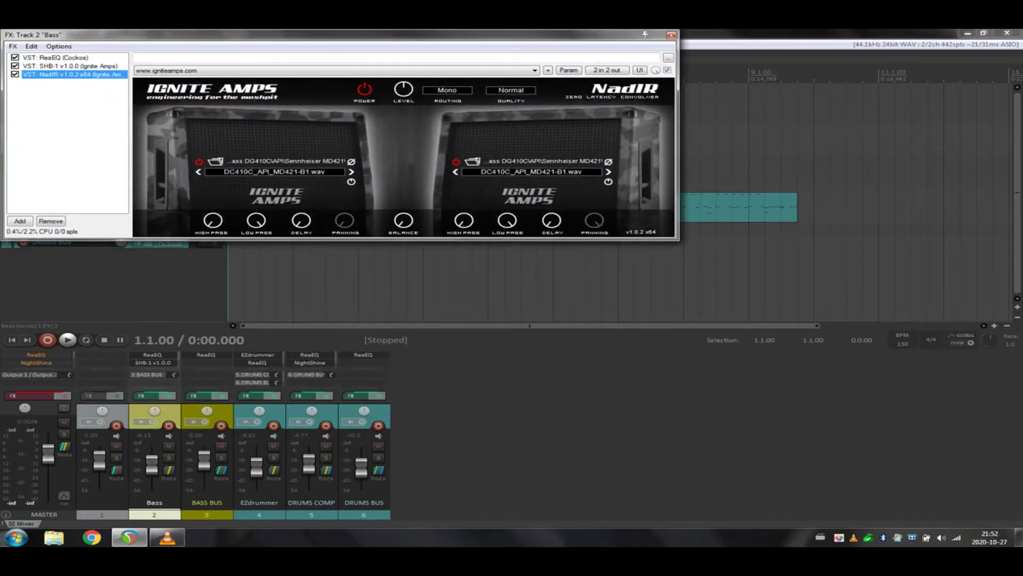
click(55, 57)
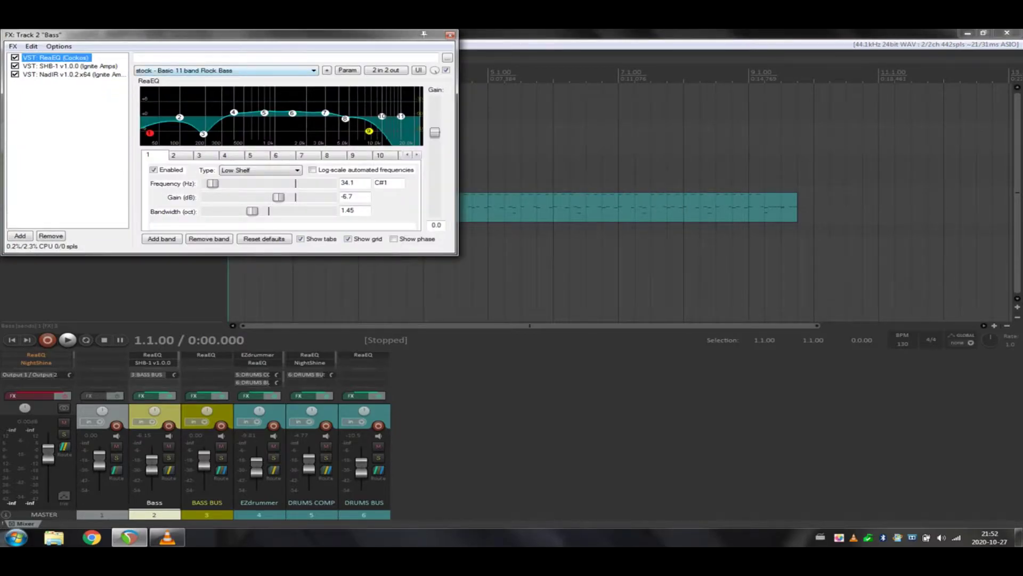
click(226, 71)
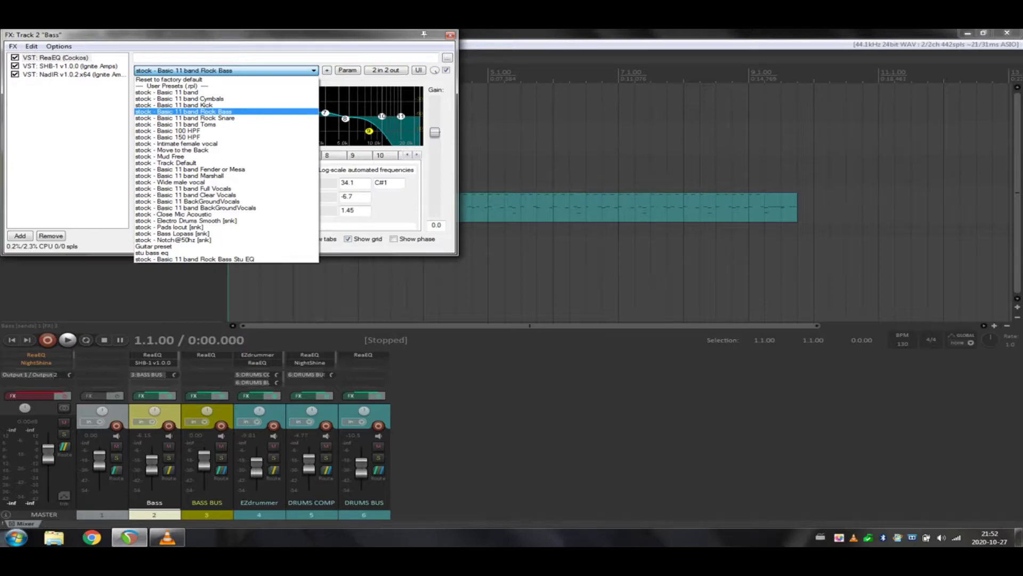
click(183, 112)
click(451, 35)
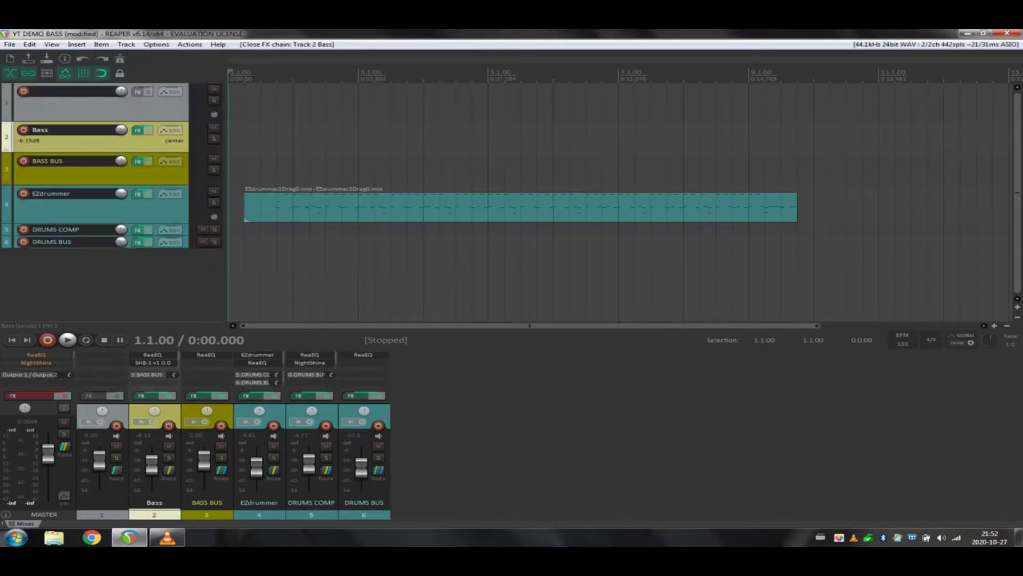
click(138, 161)
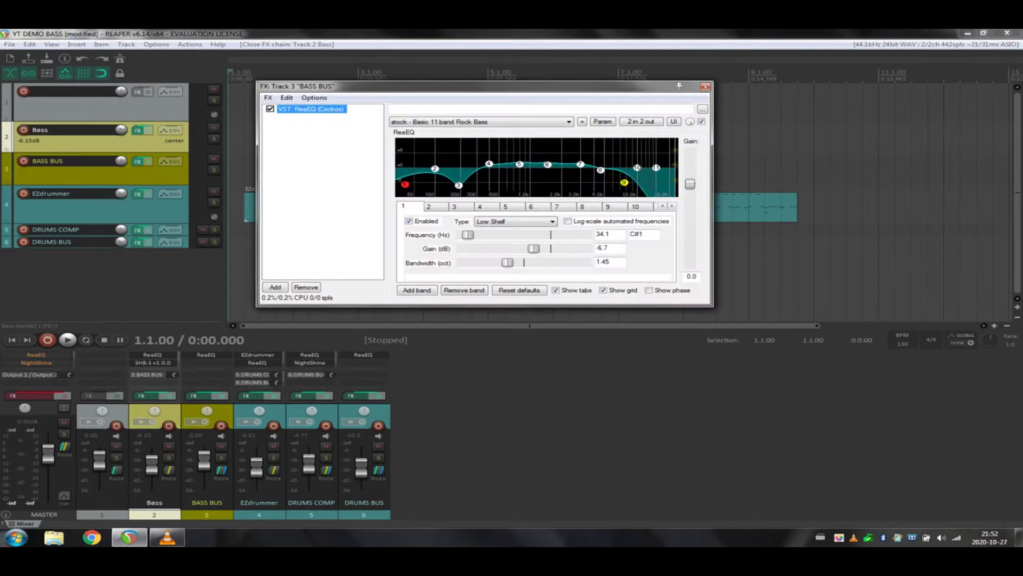
click(705, 87)
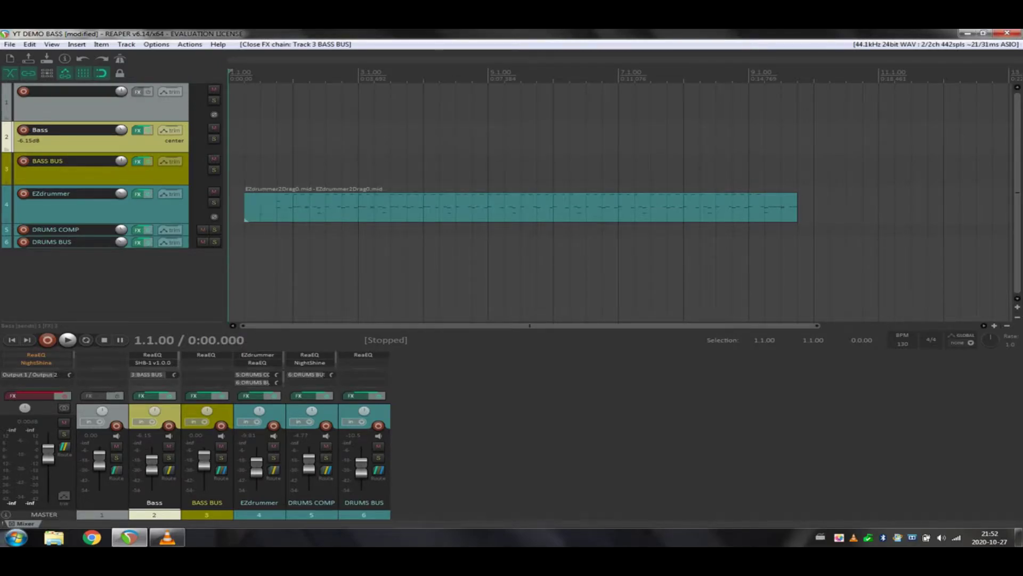
Show the SHB-1 amp in the Bass track's effects chain and move its window lower on the screen.
click(137, 131)
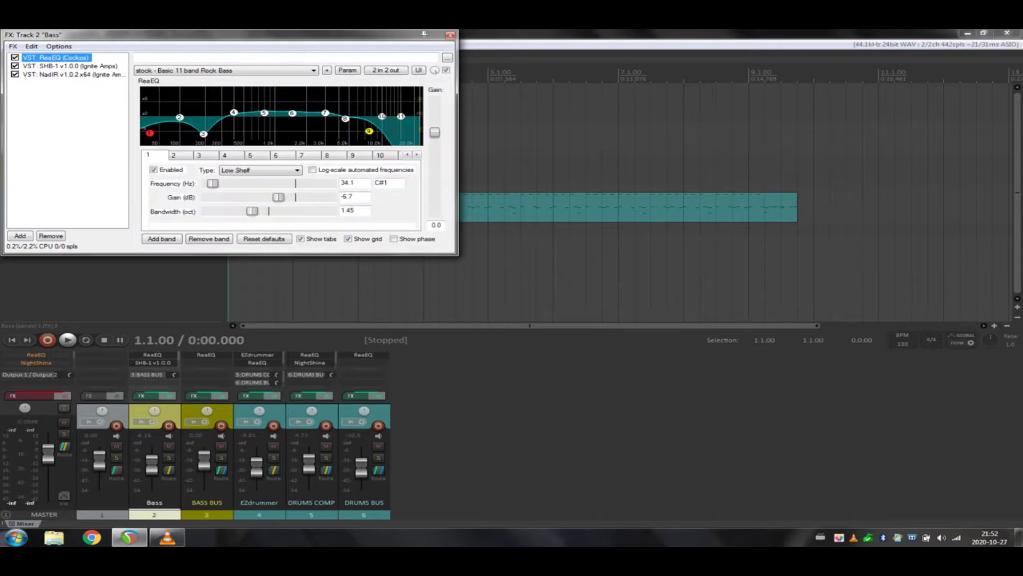
click(70, 65)
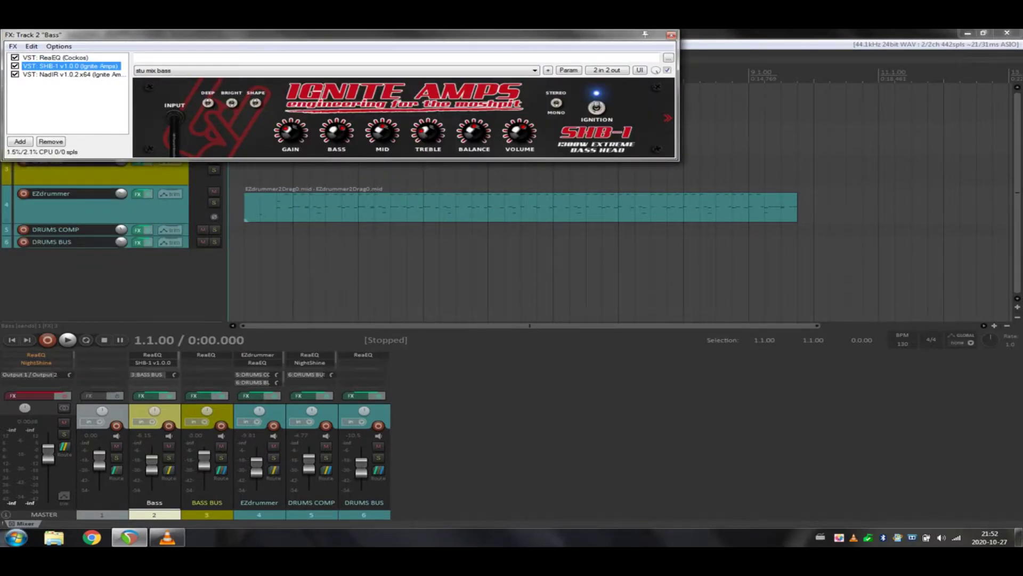
drag(340, 35, 407, 98)
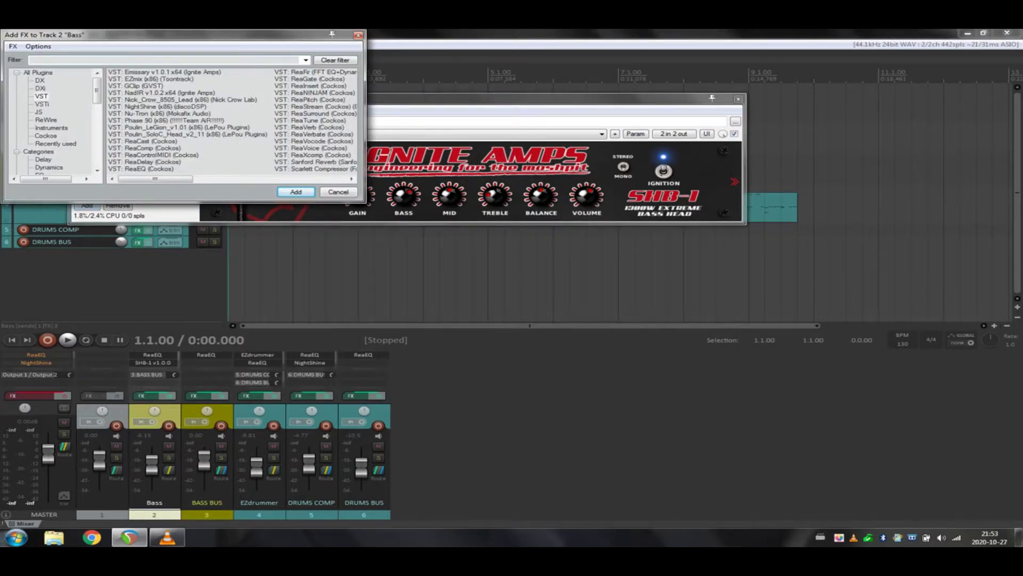
Add a second SHB-1 v1.0.0 from the VST plug-ins to the Bass track's effects chain and remove it again.
drag(160, 34, 510, 232)
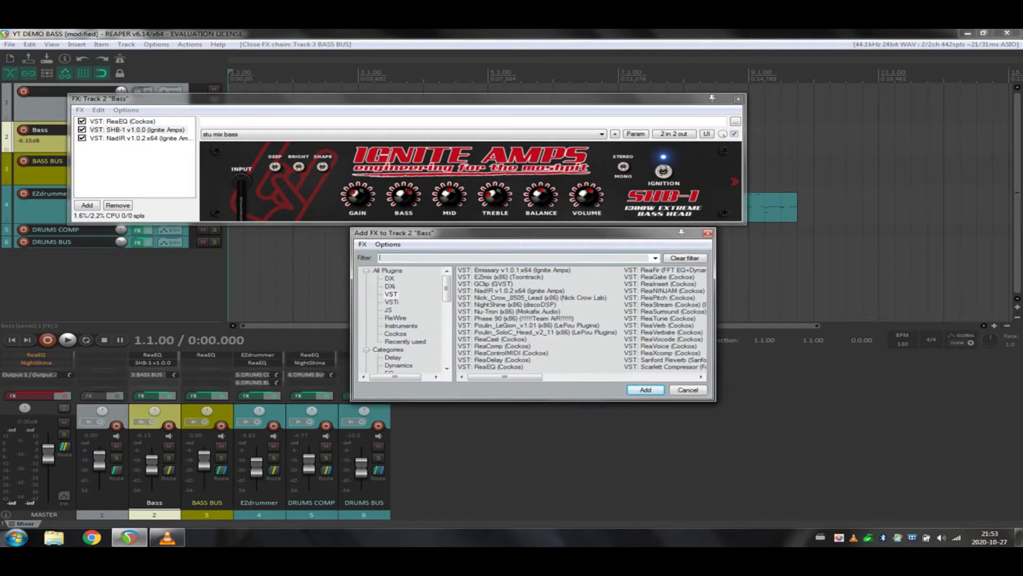
click(391, 294)
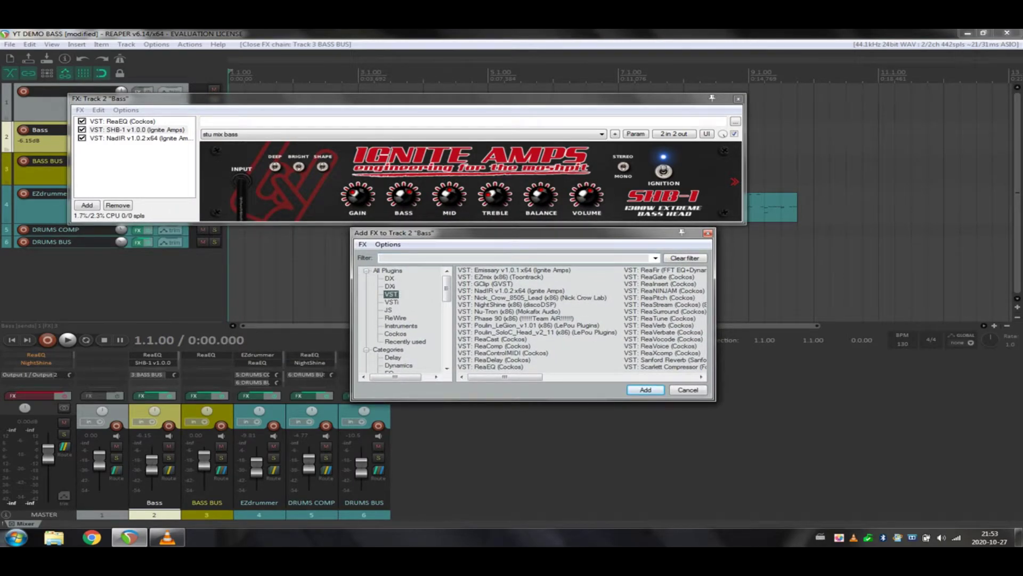
drag(505, 377, 657, 377)
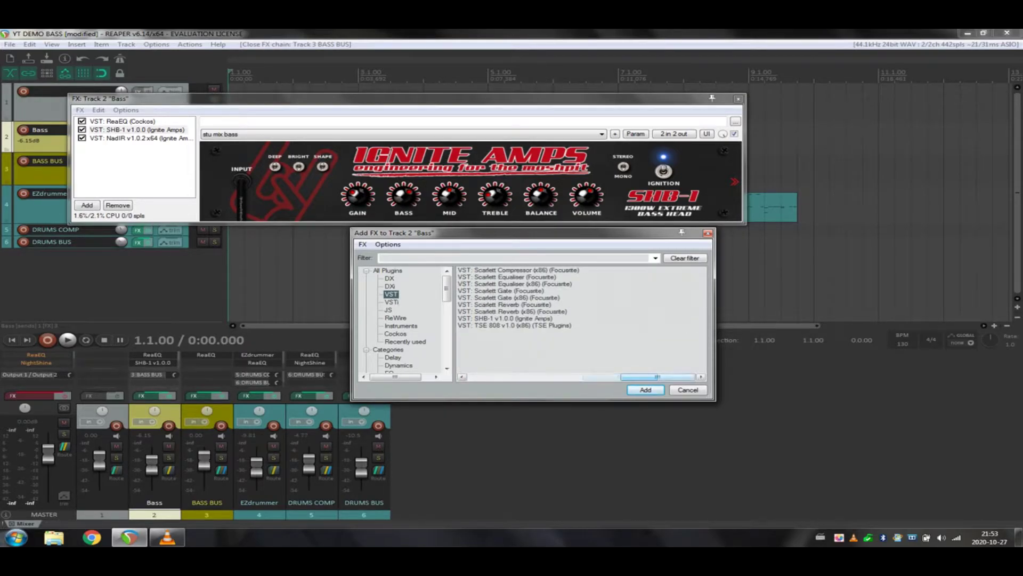
click(515, 325)
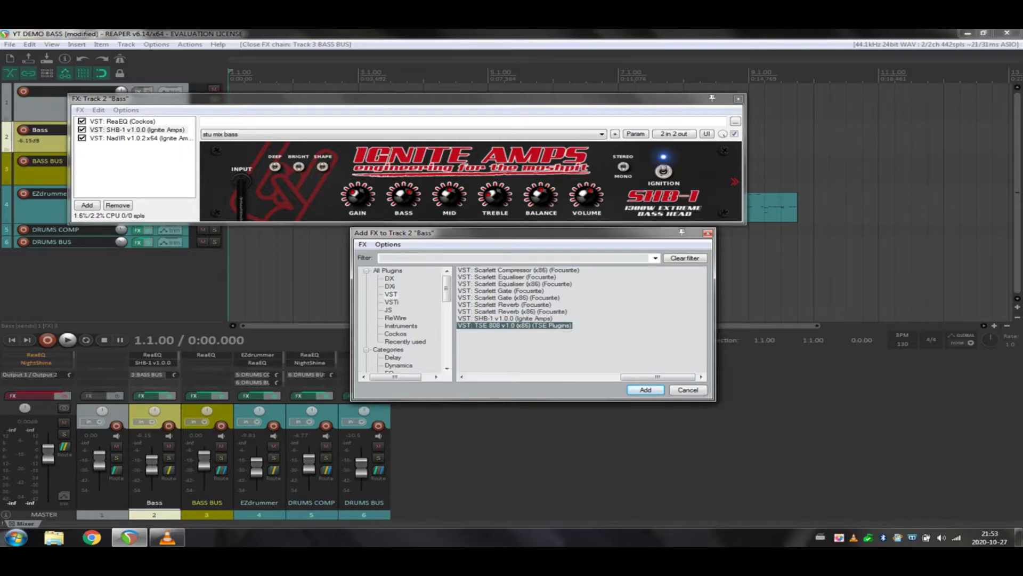
click(505, 318)
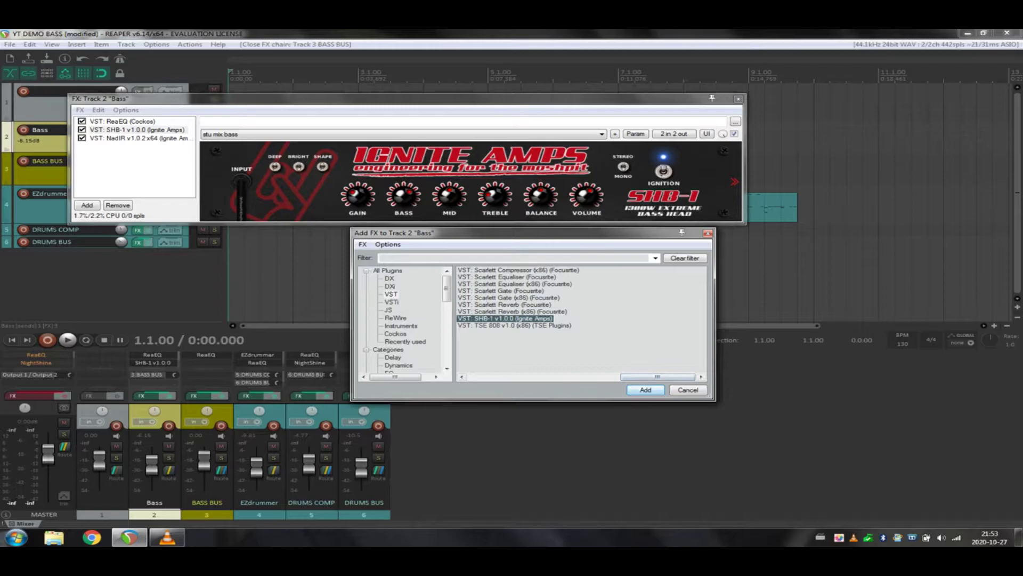
click(645, 390)
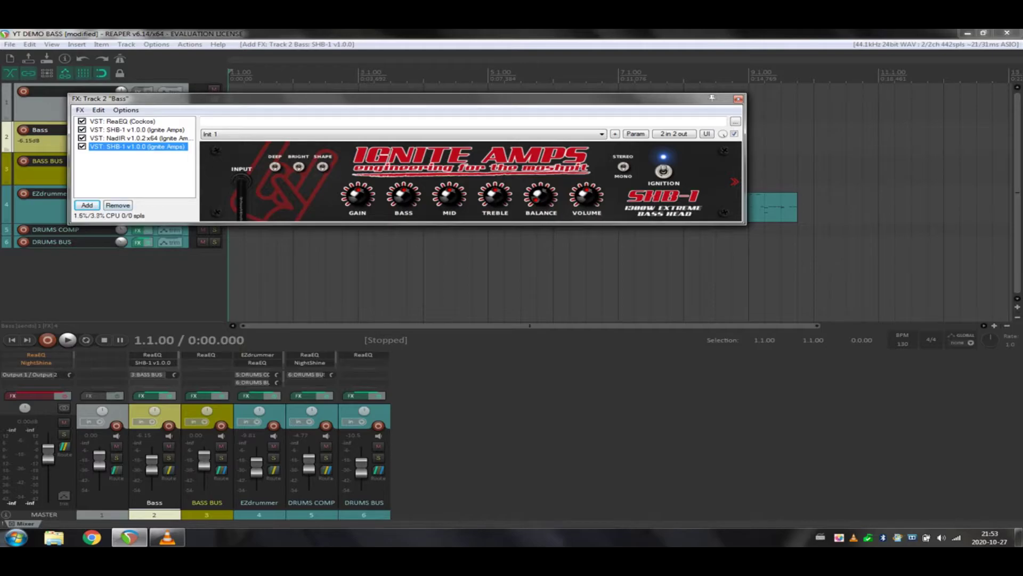
click(117, 205)
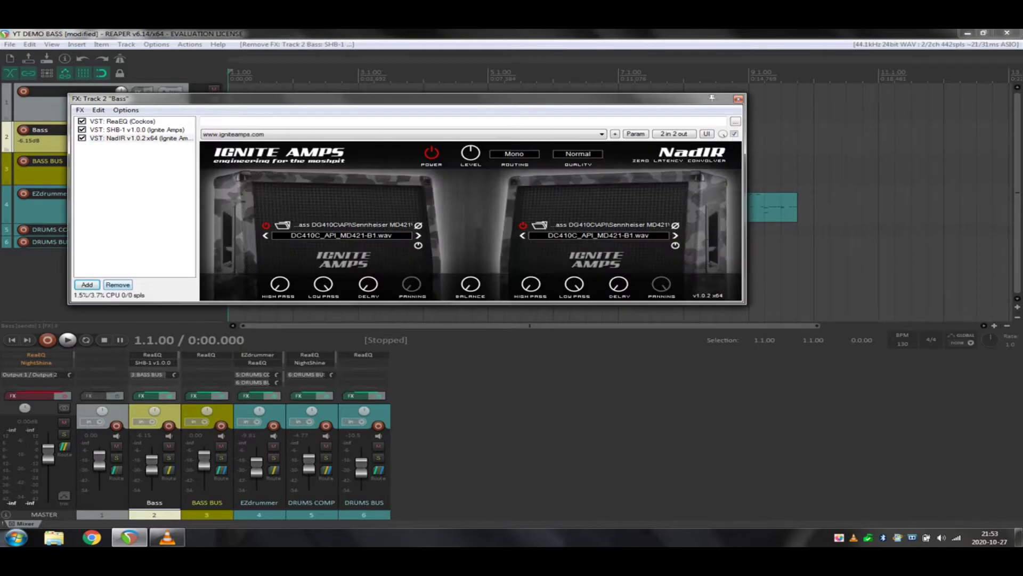
Review the presets available for the SHB-1 amp on the Bass track and look at its back panel.
click(137, 130)
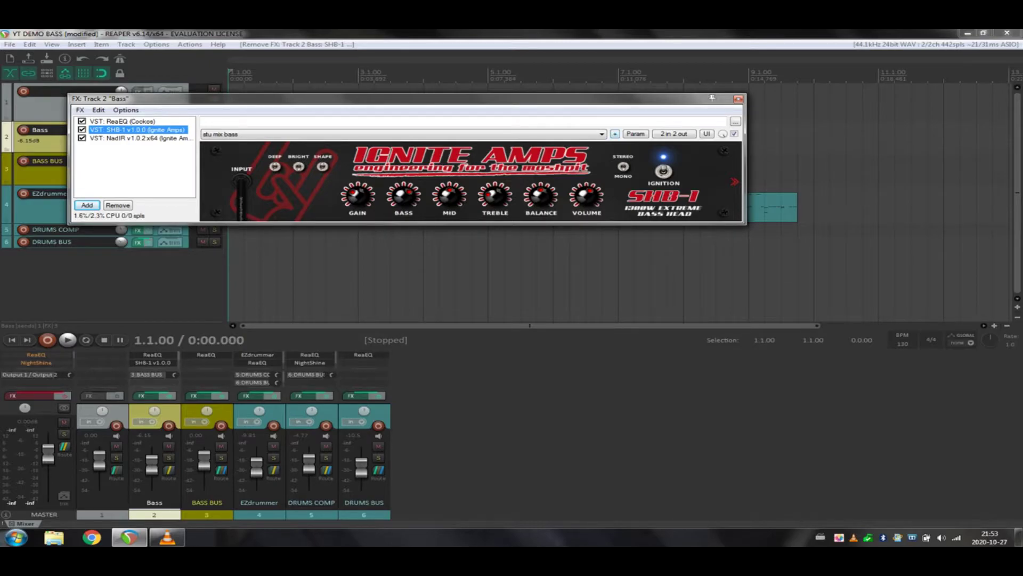
click(601, 134)
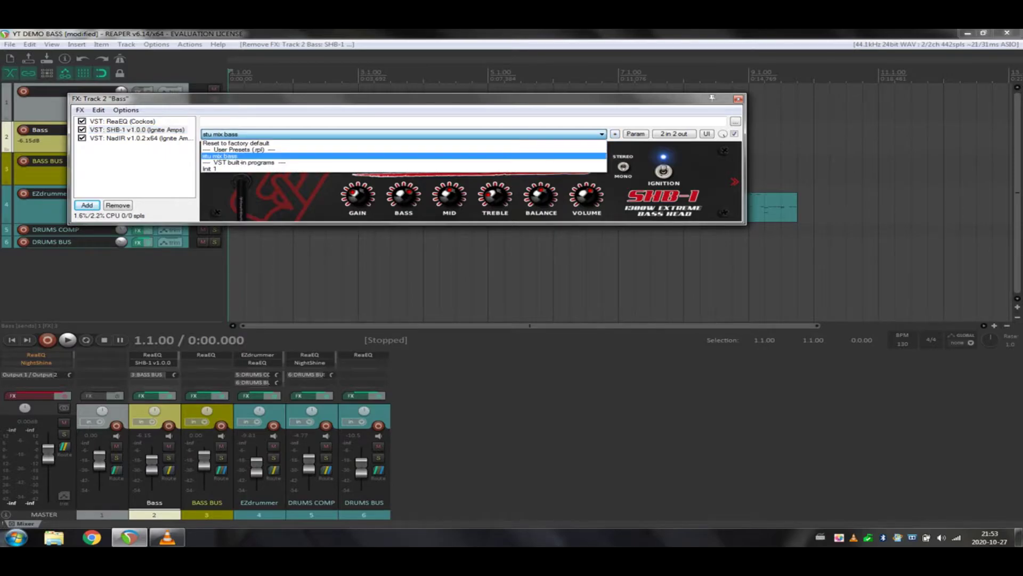
key(Escape)
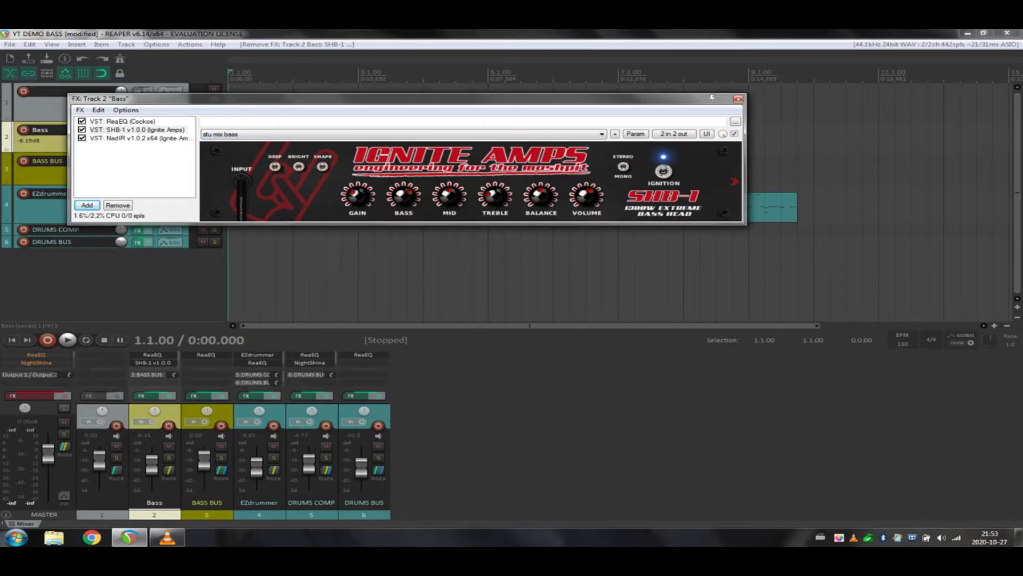
click(735, 181)
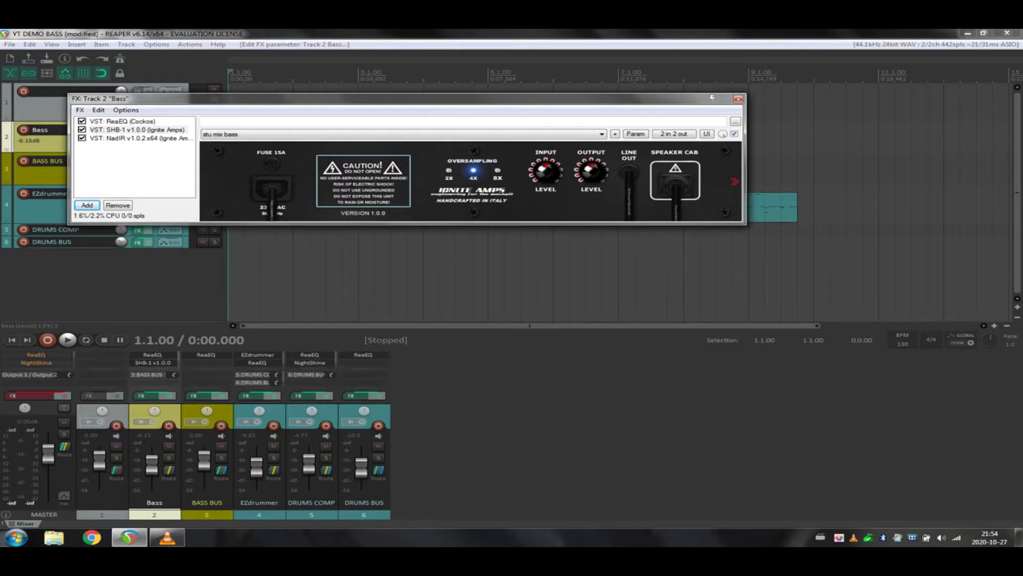
click(735, 182)
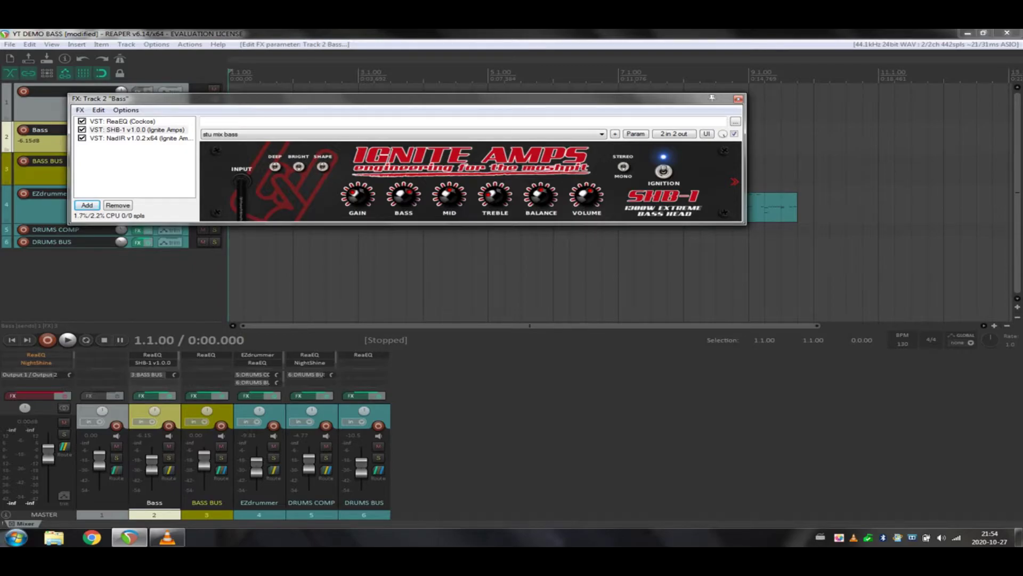
Show the NadIR cabinet loader on the Bass track and switch each of its two cabinets off and back on.
click(139, 138)
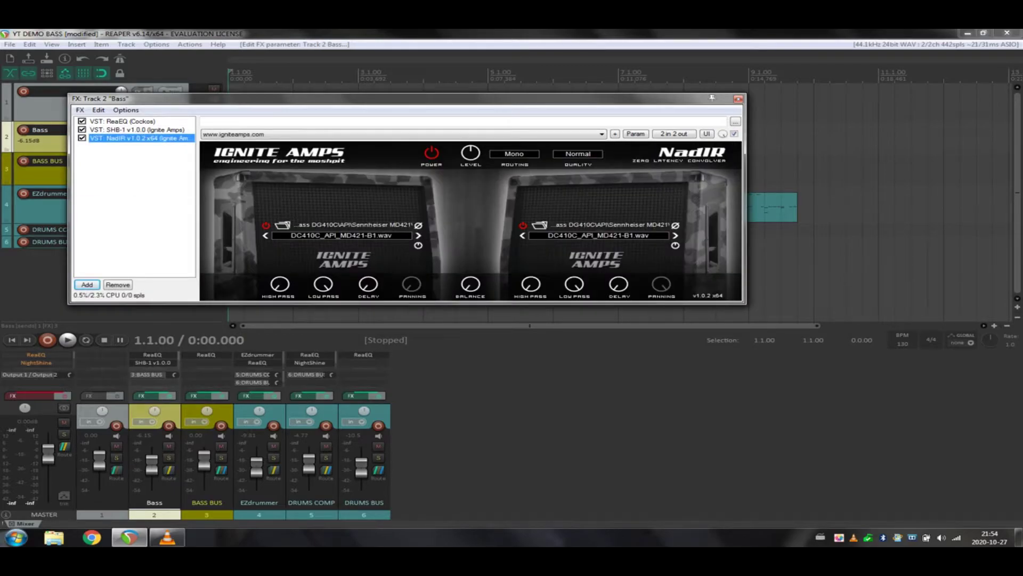
click(523, 225)
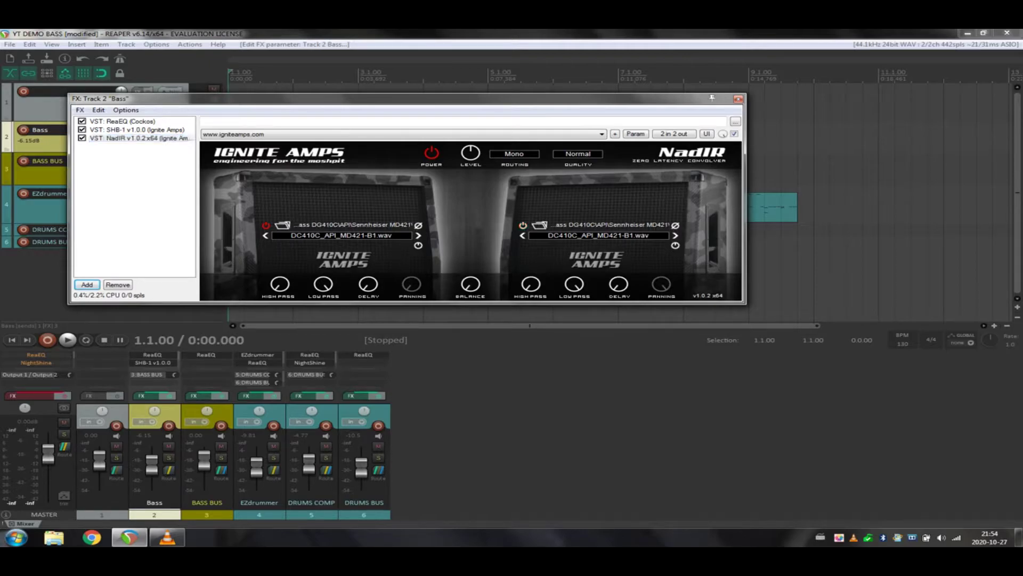
click(265, 224)
click(266, 224)
click(523, 225)
Look at where impulse files are chosen for NadIR's first cabinet without loading one, then close the Bass track's effects.
click(282, 225)
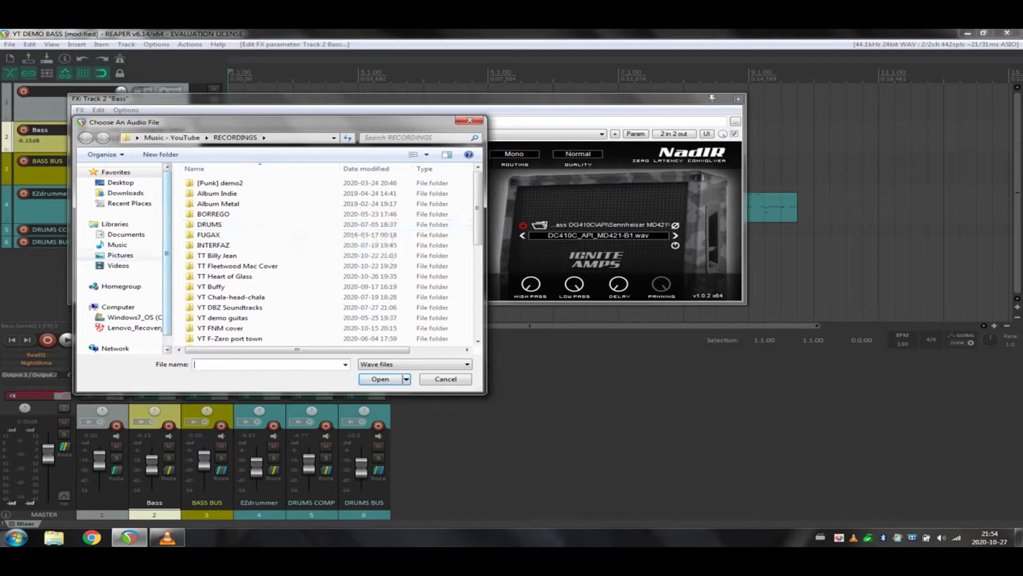
click(131, 317)
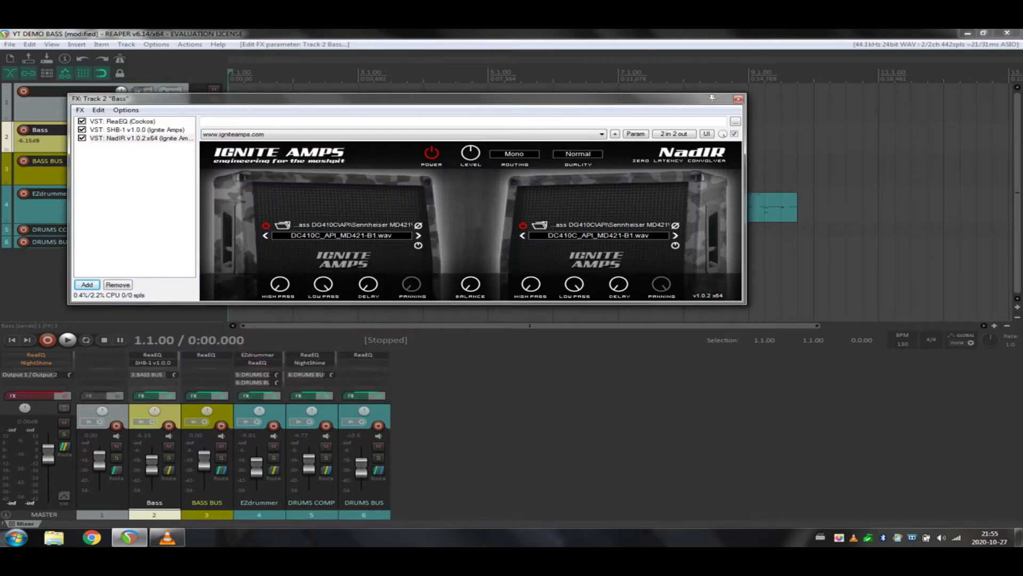
key(Escape)
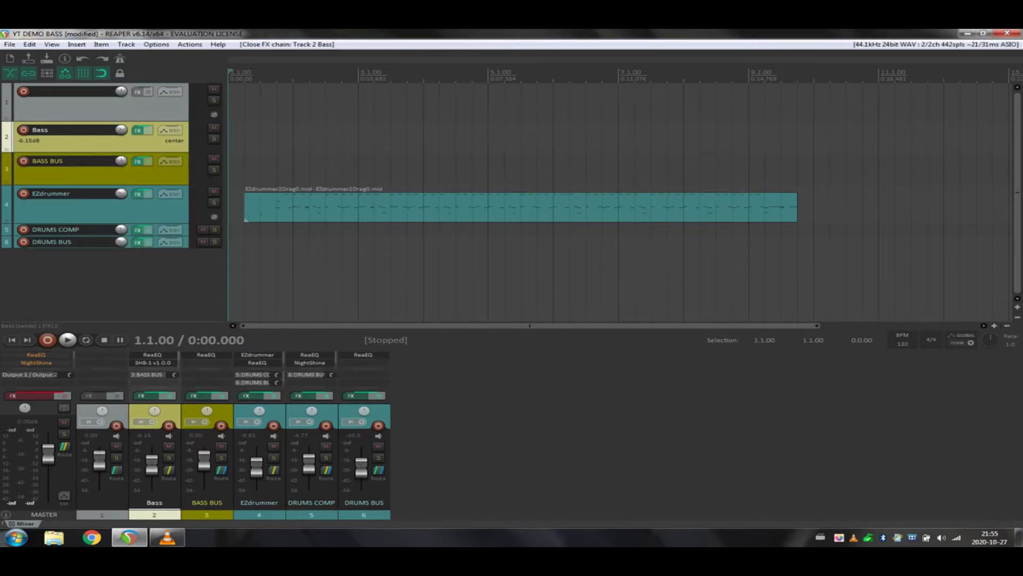
Arm the unnamed first track for recording with record monitoring off, and toggle the metronome.
click(23, 91)
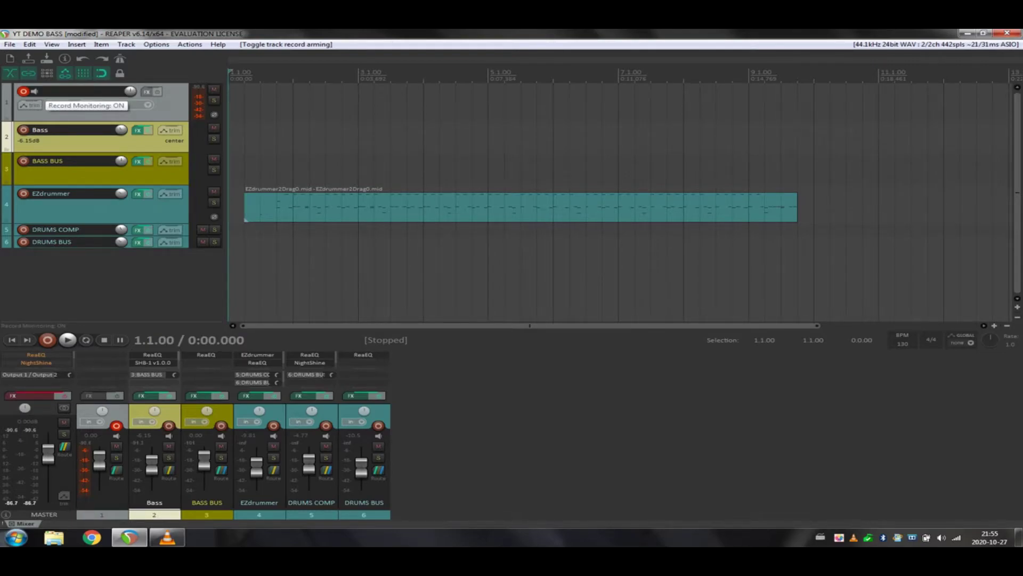
click(34, 91)
click(34, 91)
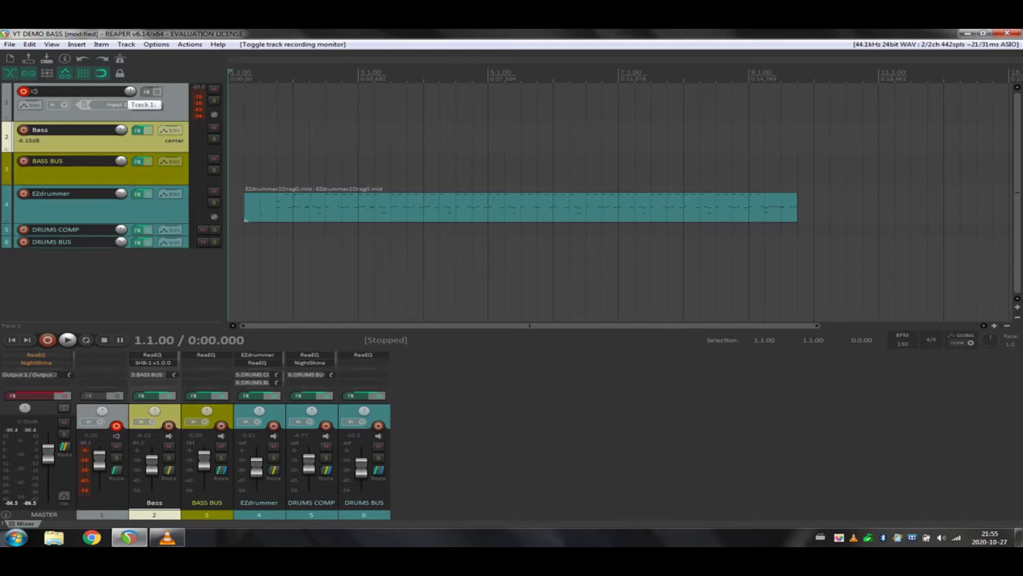
click(120, 59)
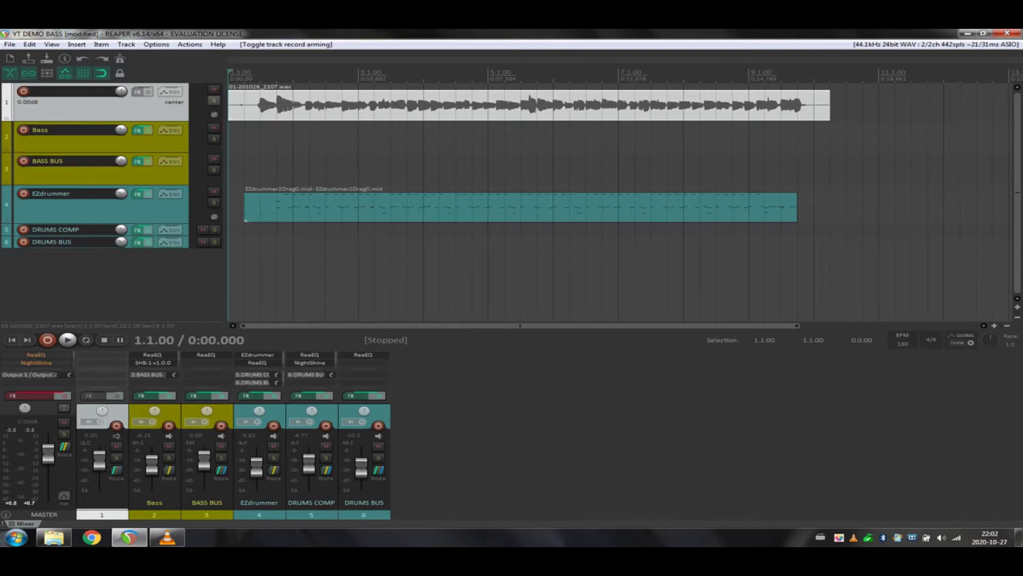
Play the recorded bass take on the first track in solo, then unsolo it and move the take to the Bass track.
click(214, 100)
key(space)
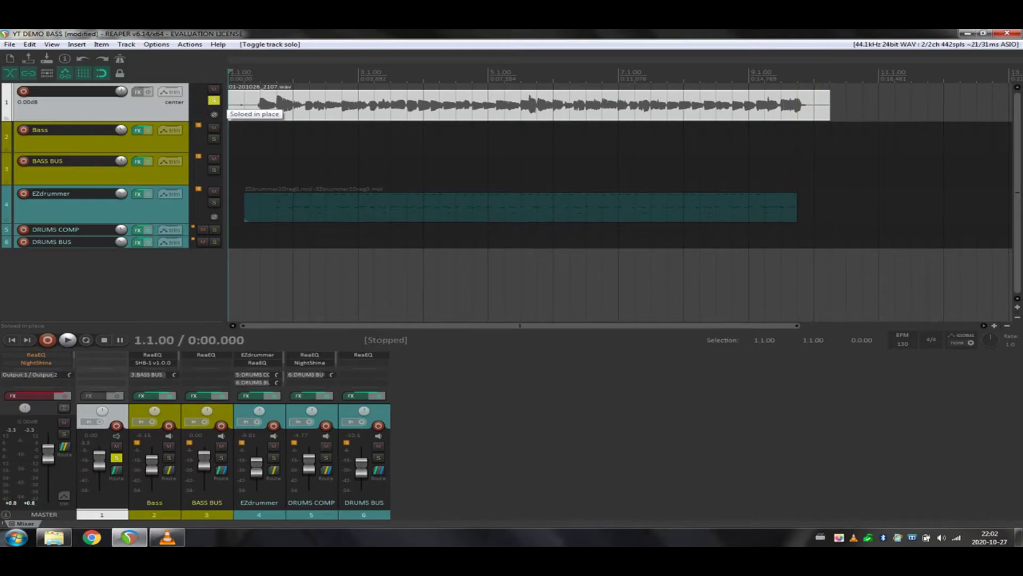
click(213, 101)
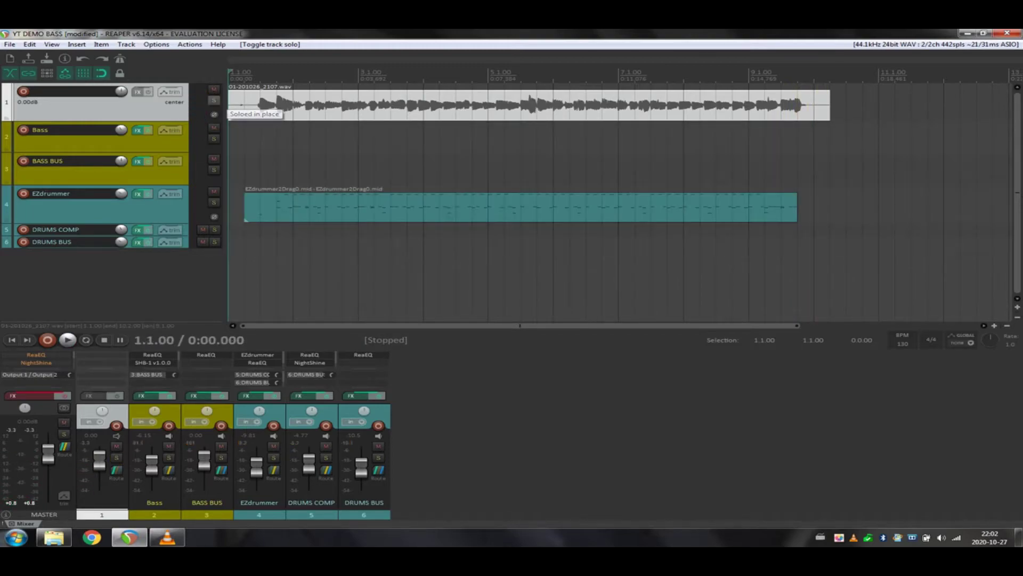
drag(302, 103, 301, 140)
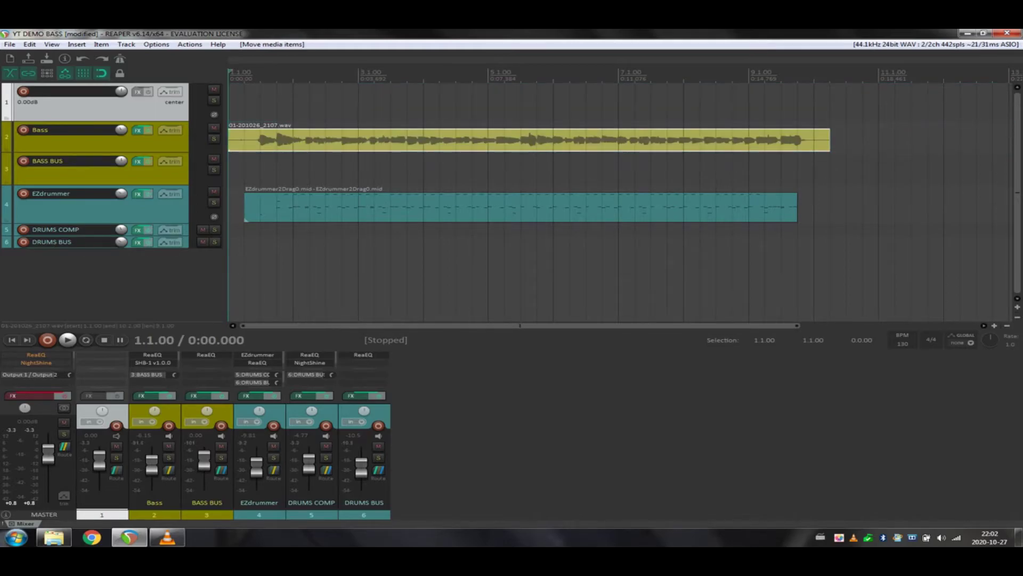
Check the Bass track's effects, then open the EZdrummer track's effects and move the chain window beside the drum plug-in.
click(138, 130)
click(137, 130)
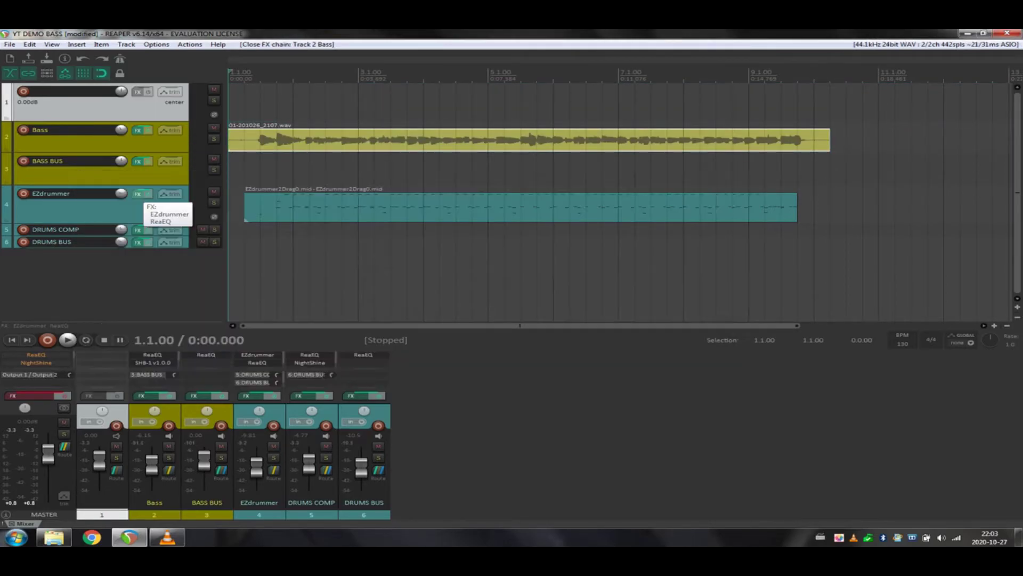
click(137, 194)
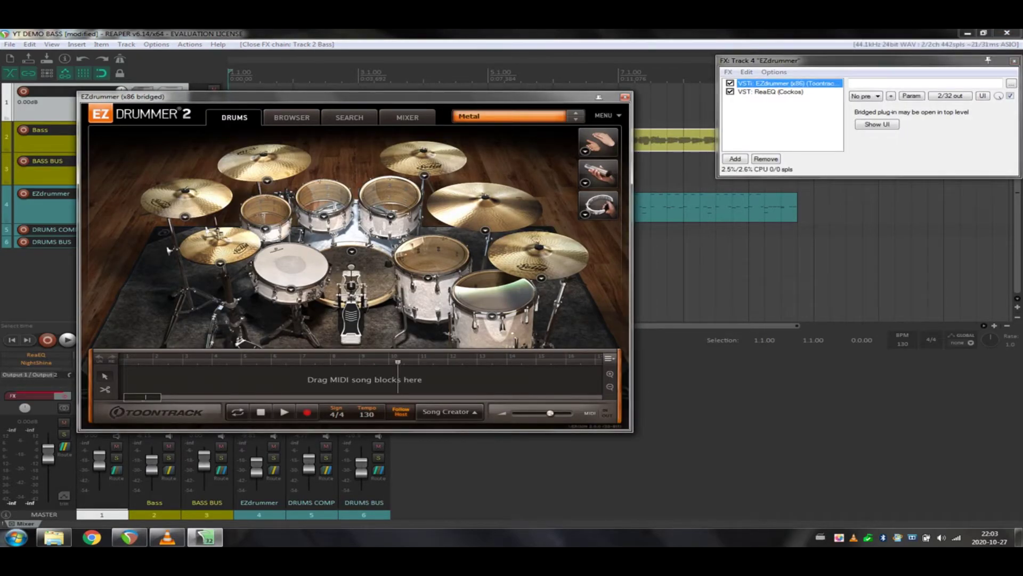
drag(853, 61, 776, 104)
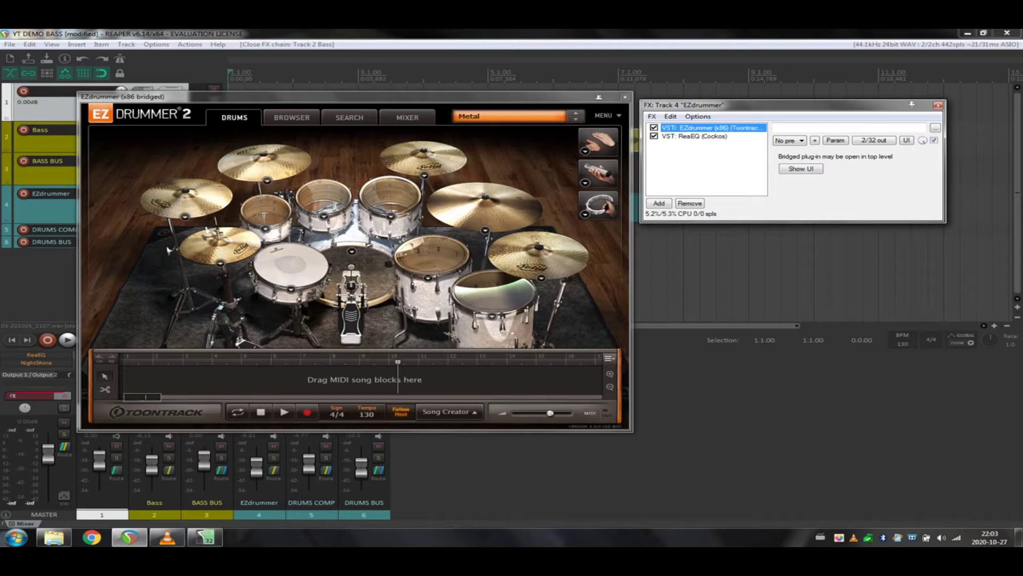
Close the EZdrummer track's effects and drum plug-in, and play the bass and drum mix from the start.
click(937, 105)
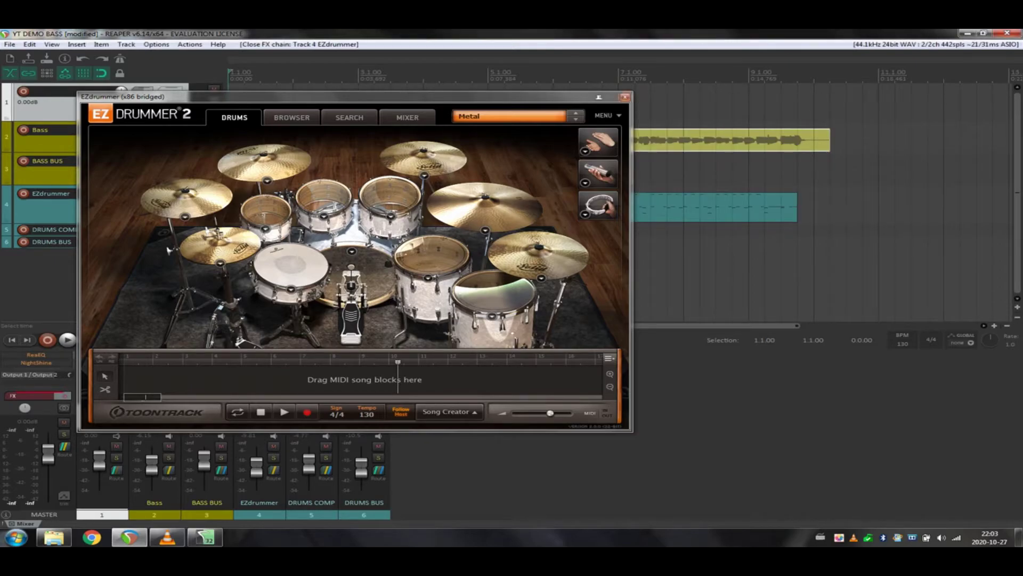
click(625, 97)
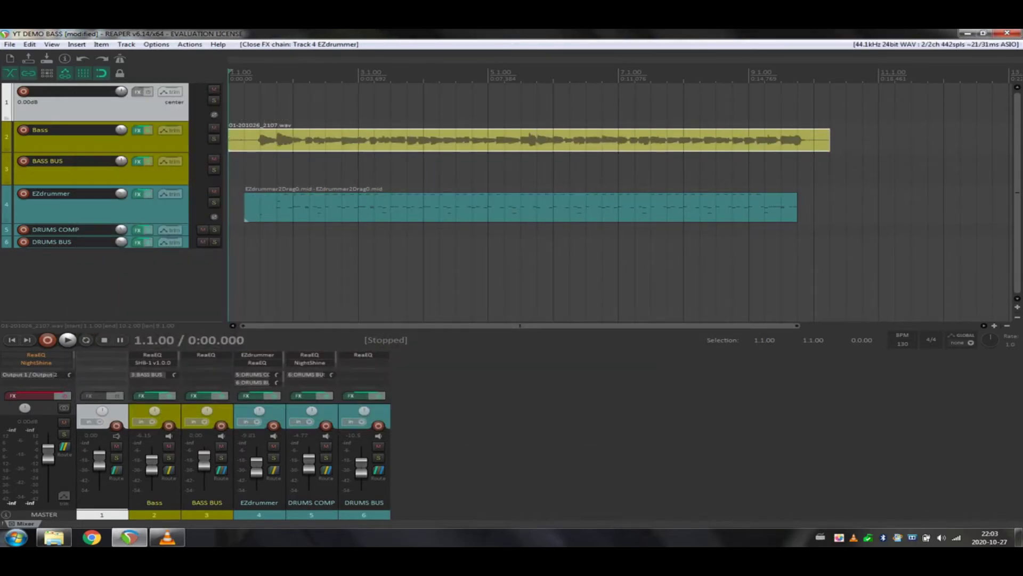
key(space)
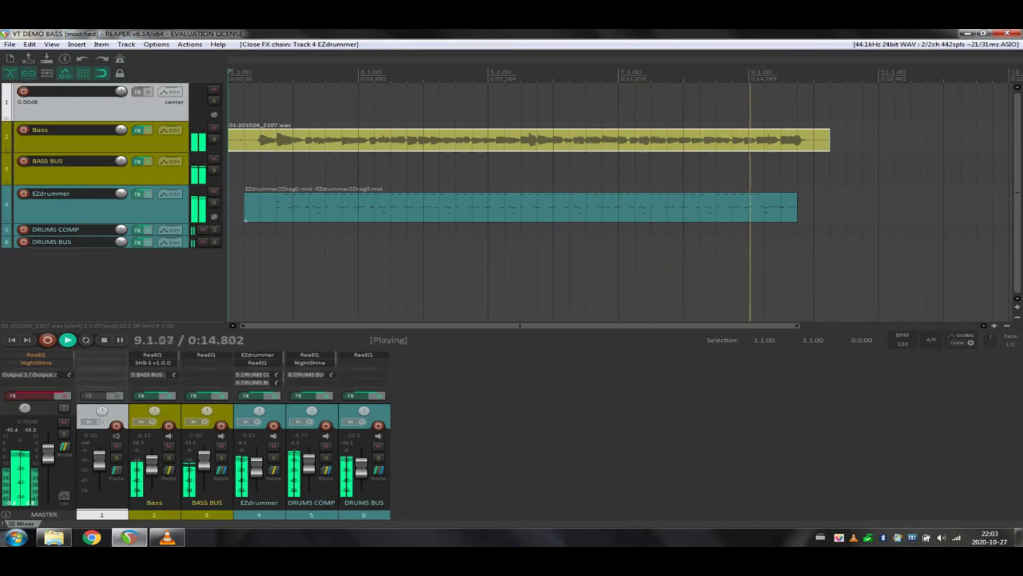
key(space)
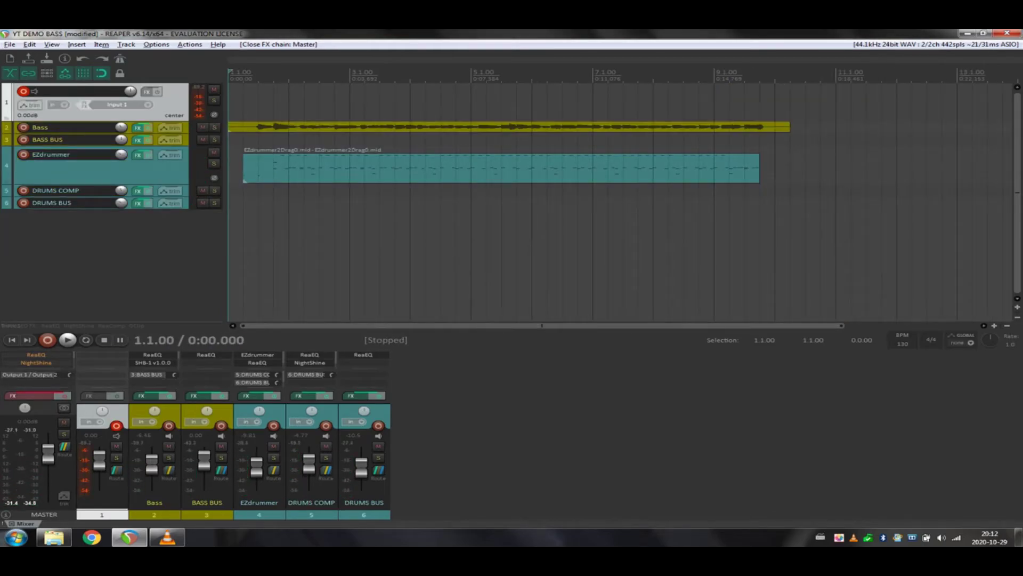
Check ReaEQ and GClip in the master track's effects chain, close it, and switch the bypassed master effects on.
click(37, 397)
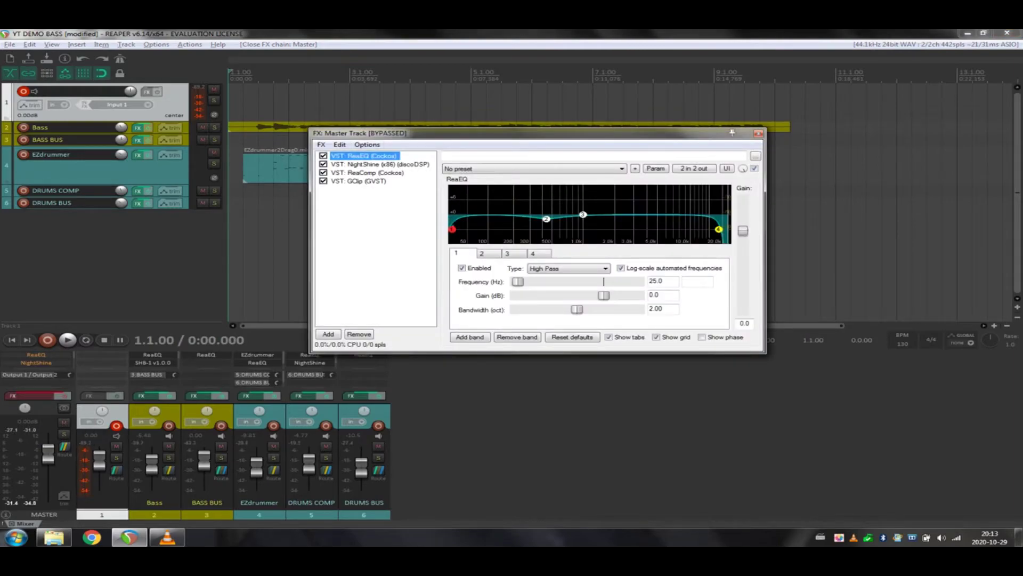
click(359, 181)
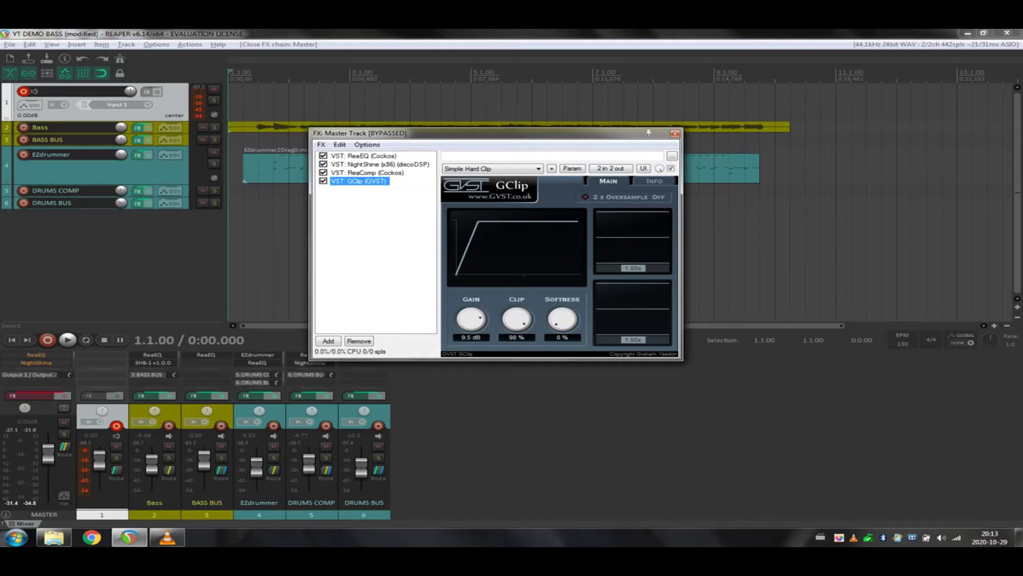
click(675, 133)
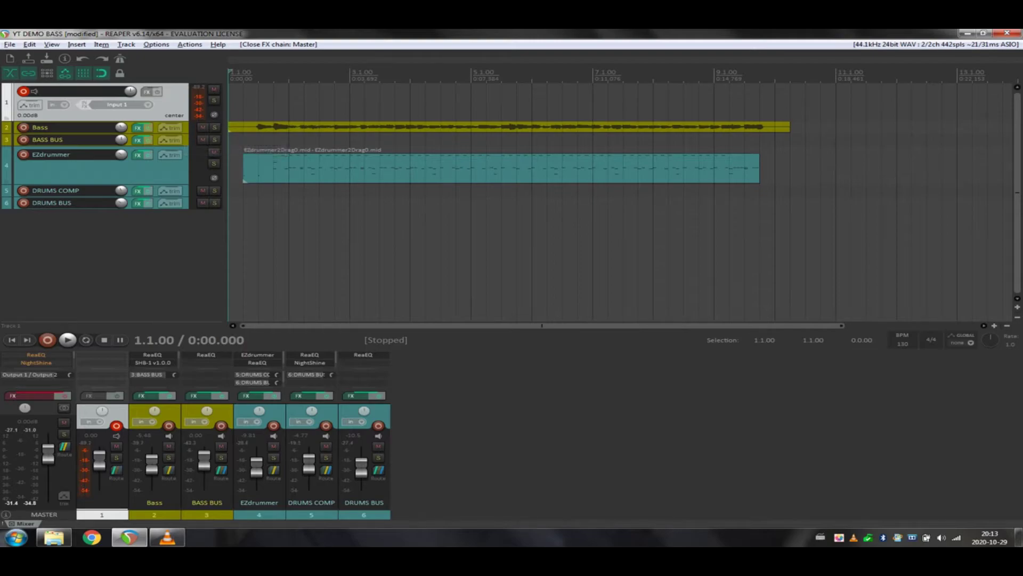
click(62, 396)
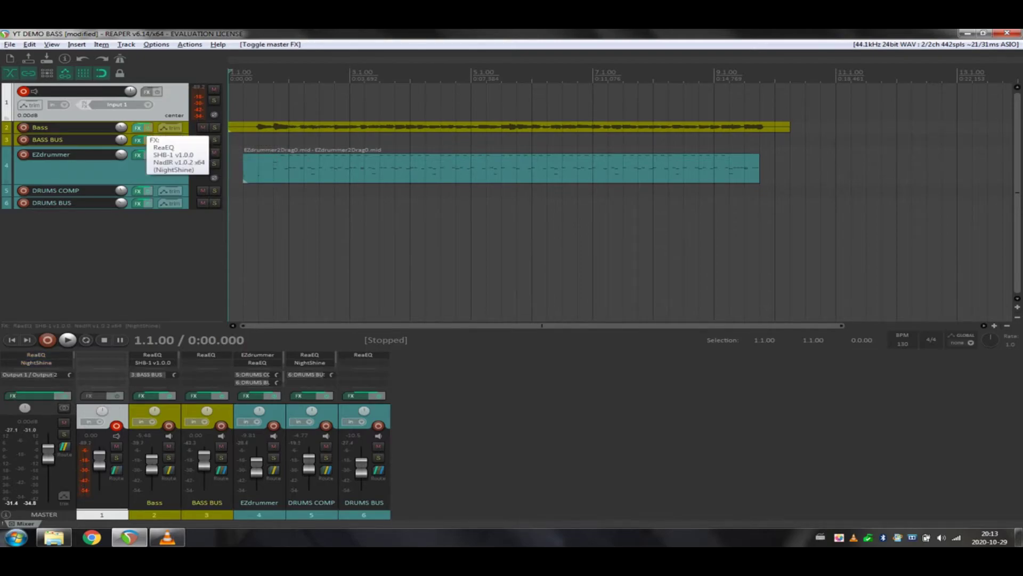
Open the Bass track's effects and point out NightShine in the VST plug-in list without adding it.
click(137, 127)
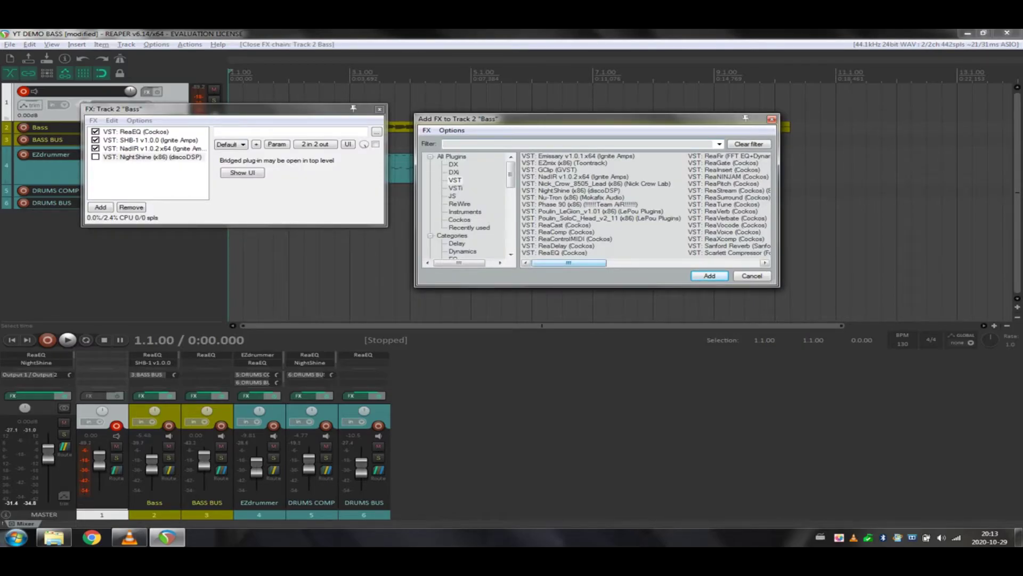
click(570, 190)
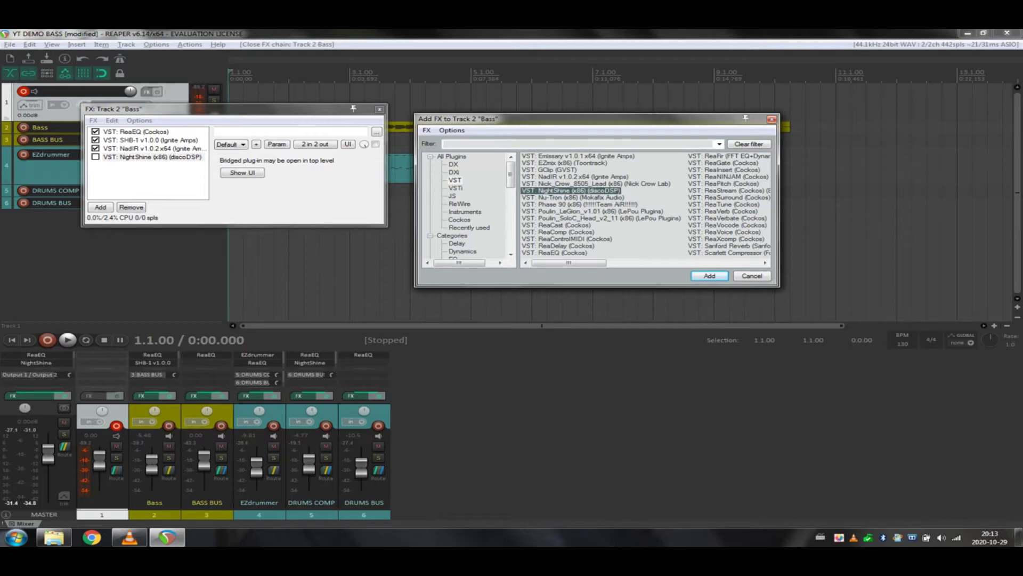
click(454, 180)
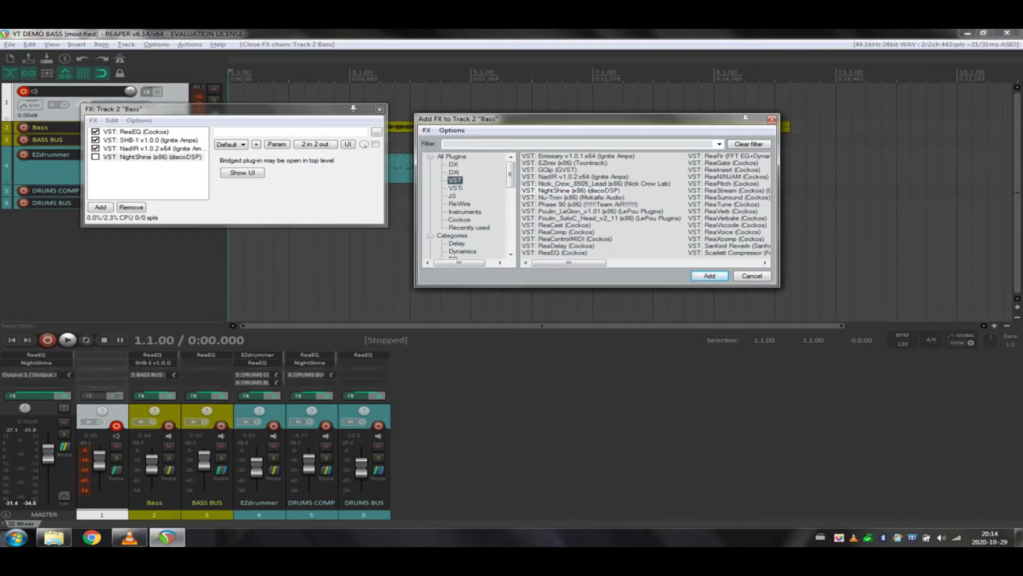
click(771, 119)
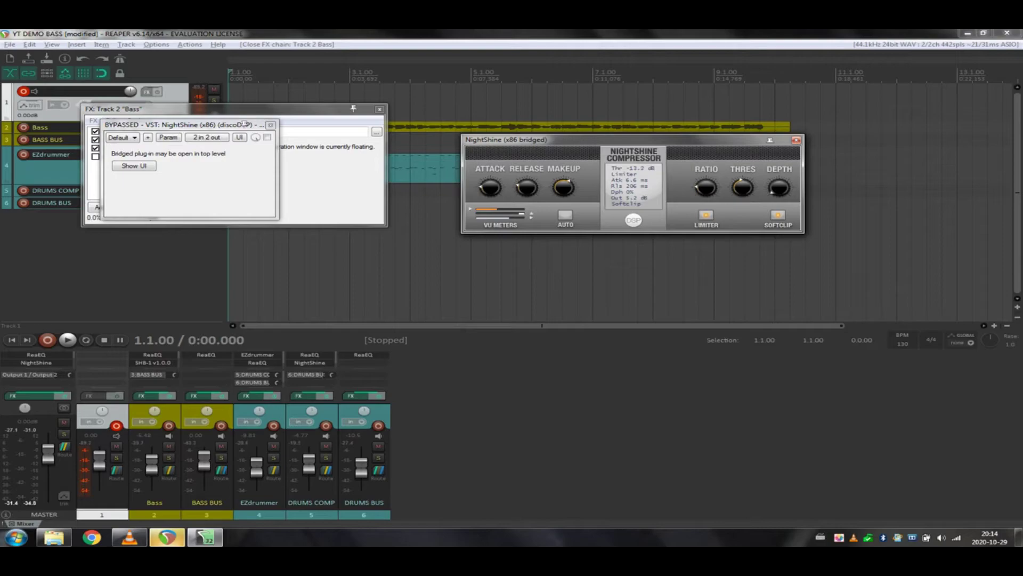
Close the floating NightShine windows, enable NightShine in the Bass track's chain, and close the track's effects.
key(alt+F4)
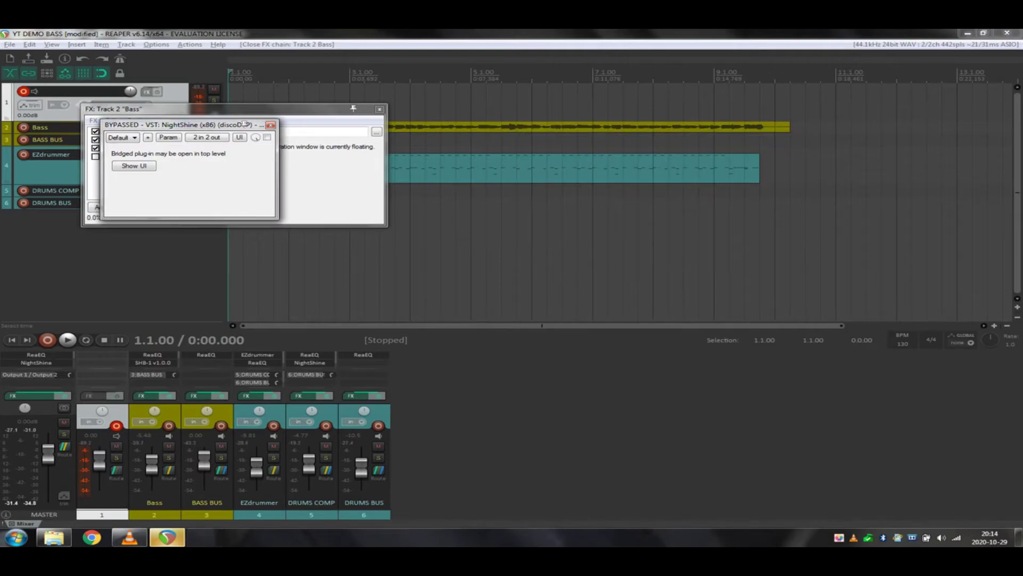
click(271, 125)
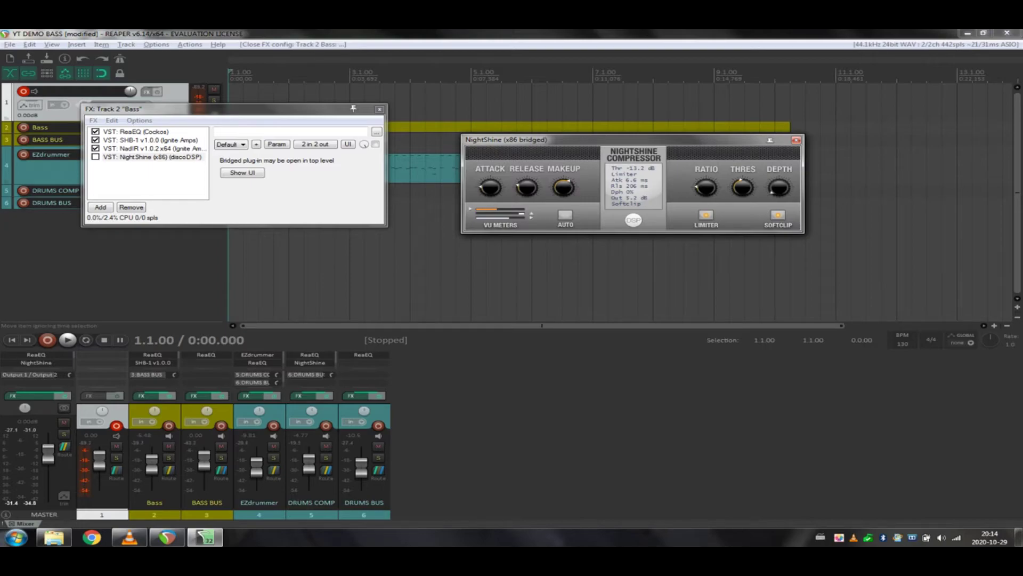
click(95, 157)
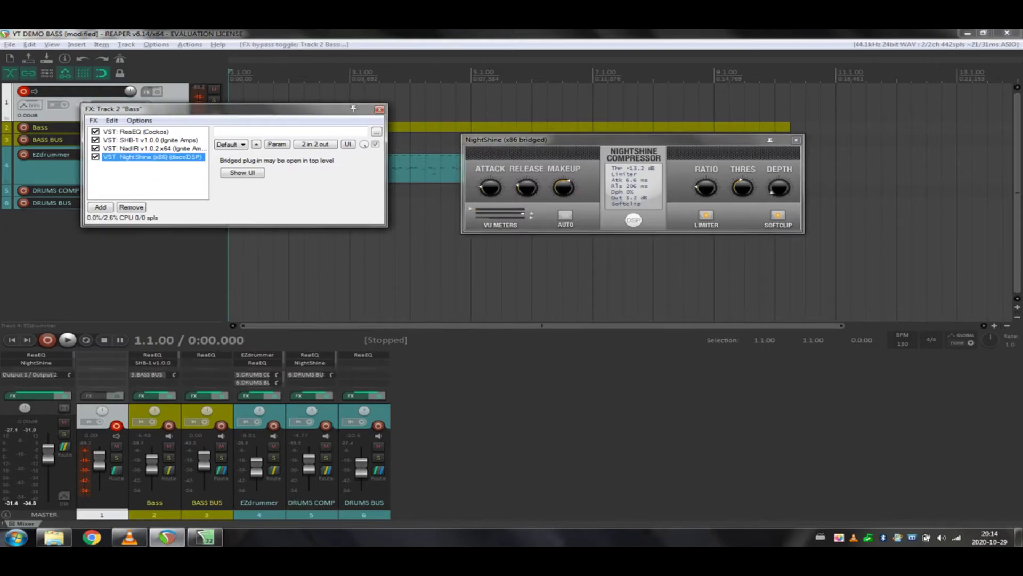
click(796, 140)
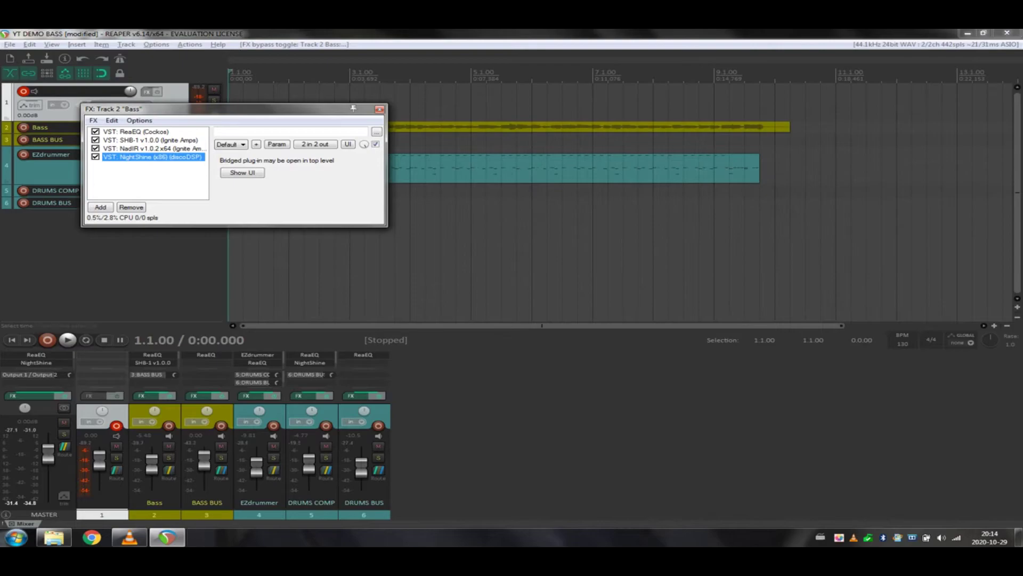
click(379, 108)
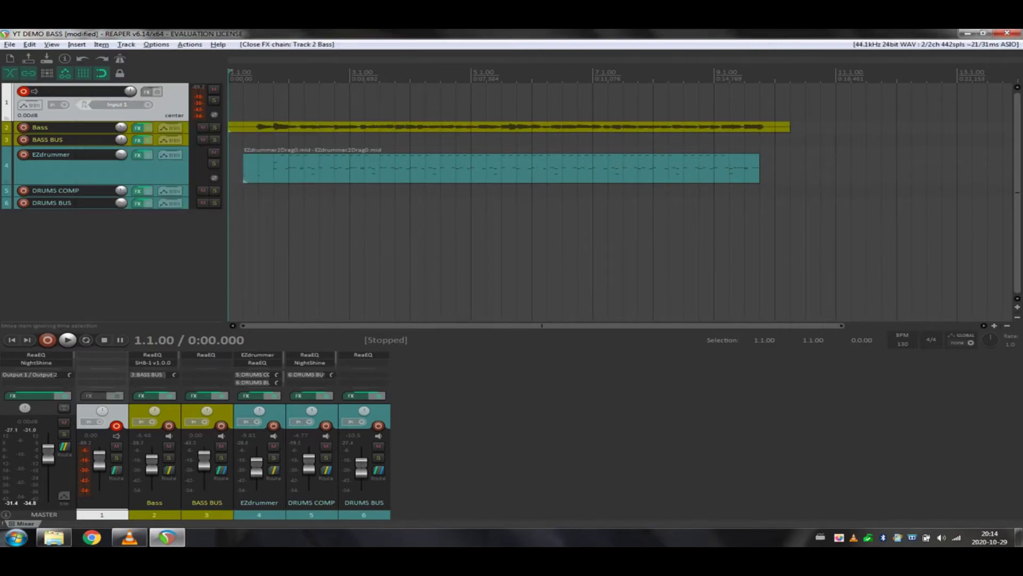
Return the edit cursor to the project start and play the mix with the master effects and bass NightShine enabled.
click(274, 127)
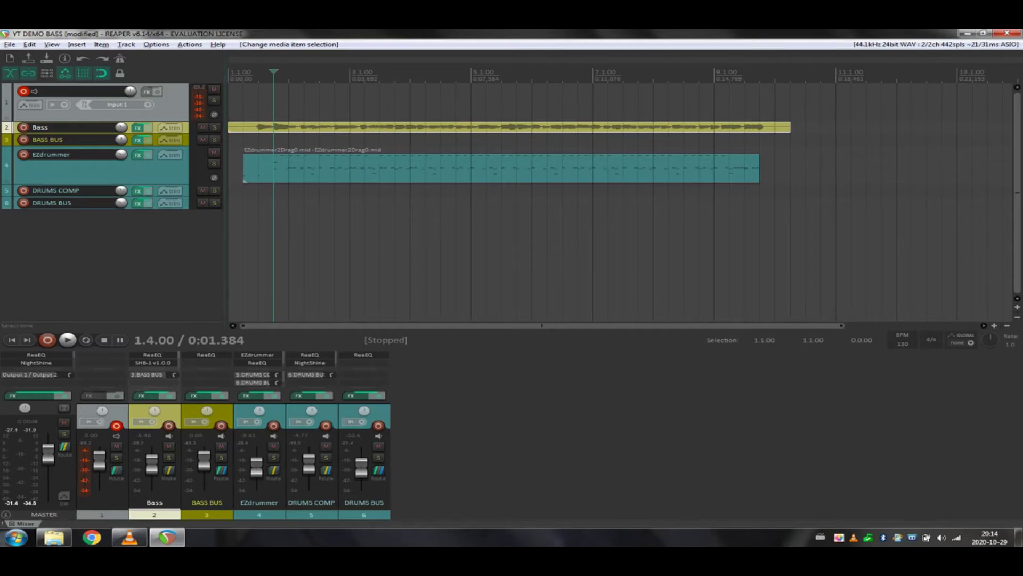
click(231, 139)
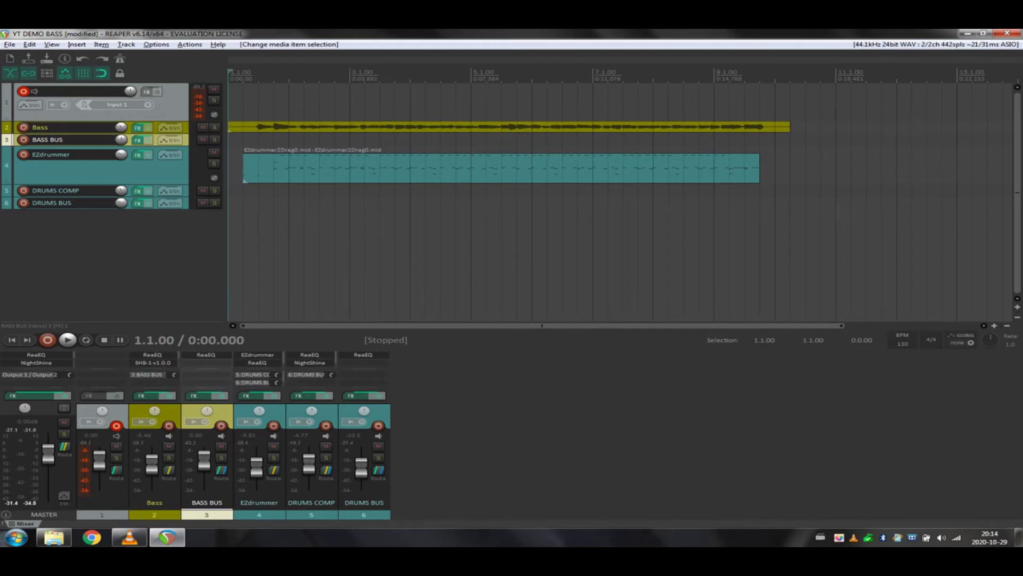
key(space)
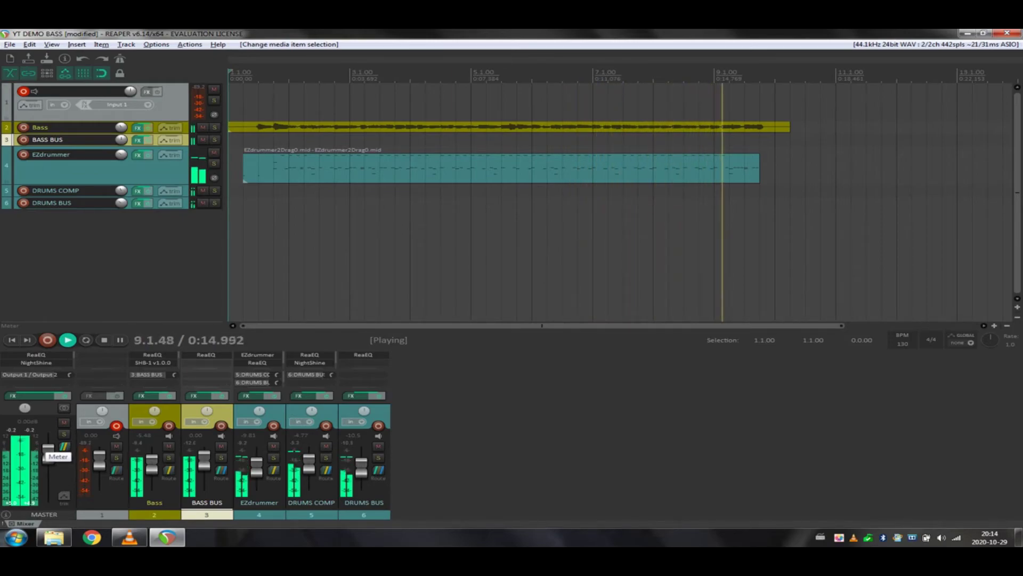
key(space)
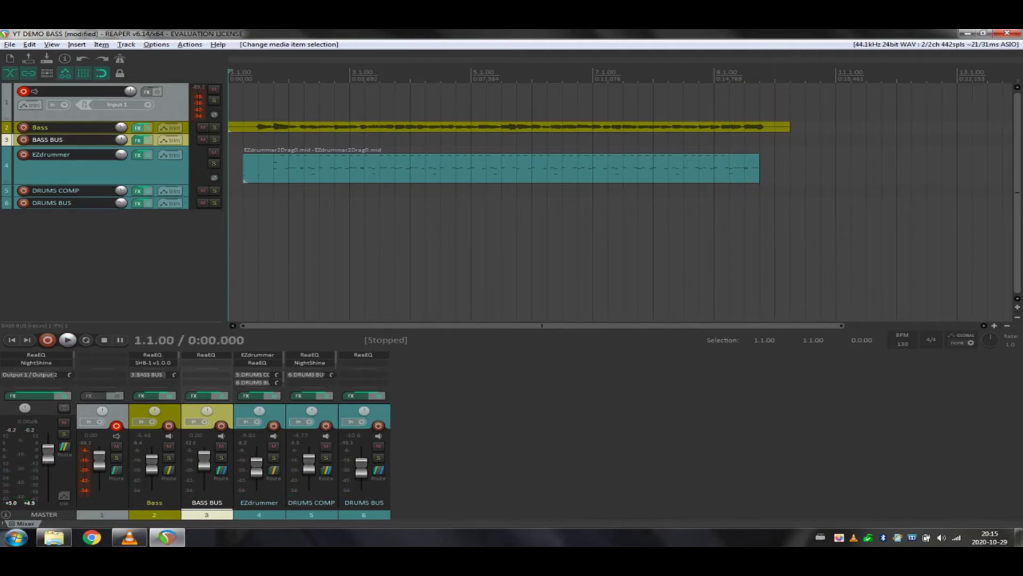
Set the Bass track's NightShine threshold to -14.0 dB and the track volume to -6.20 dB, close its effects, and play the mix.
click(137, 127)
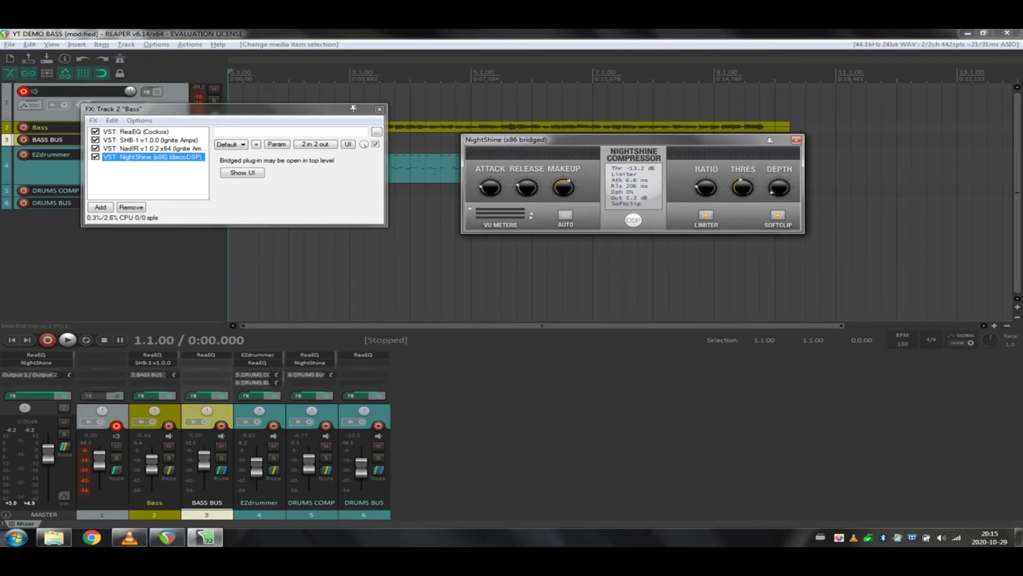
click(152, 464)
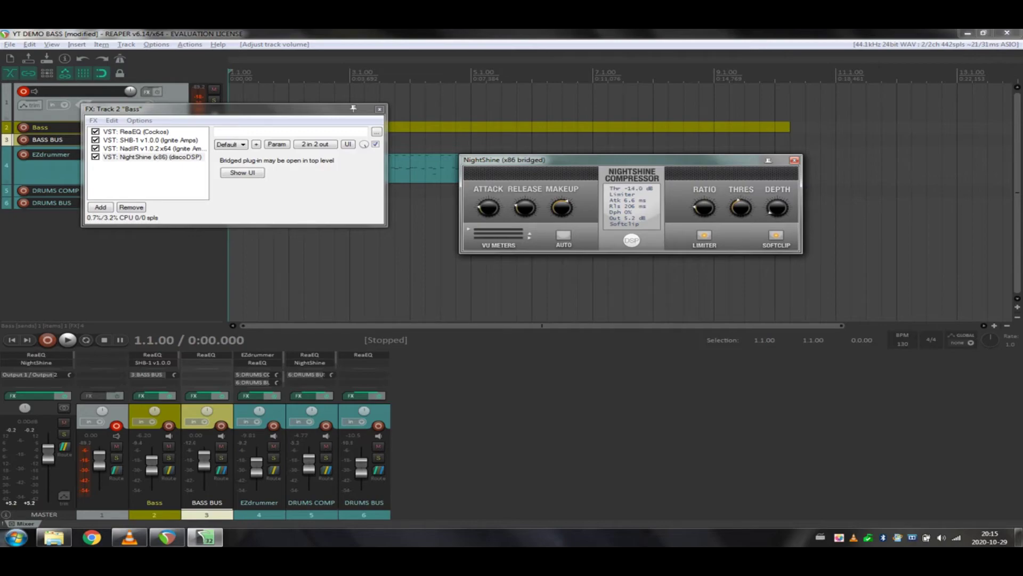
click(793, 160)
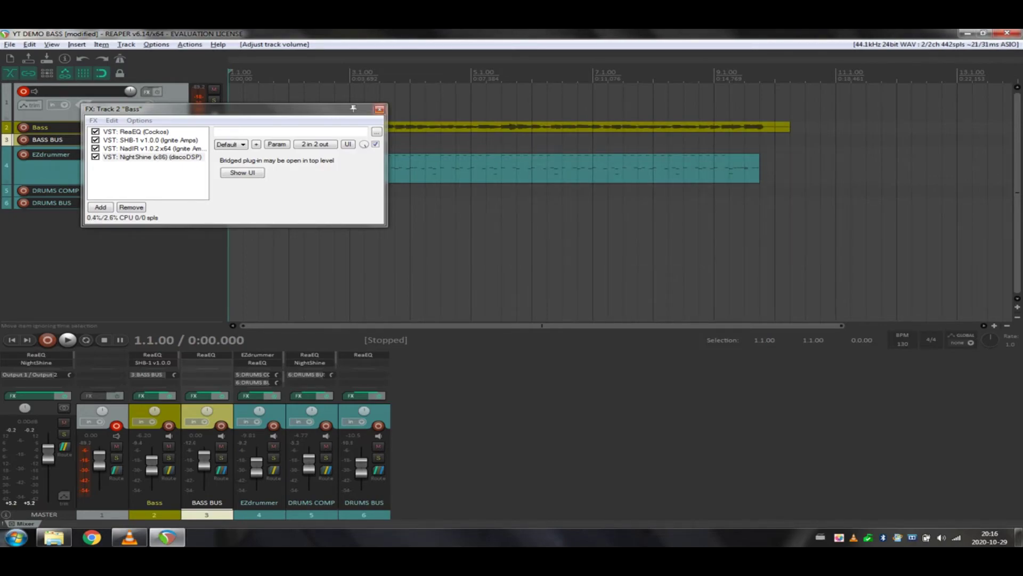
click(379, 108)
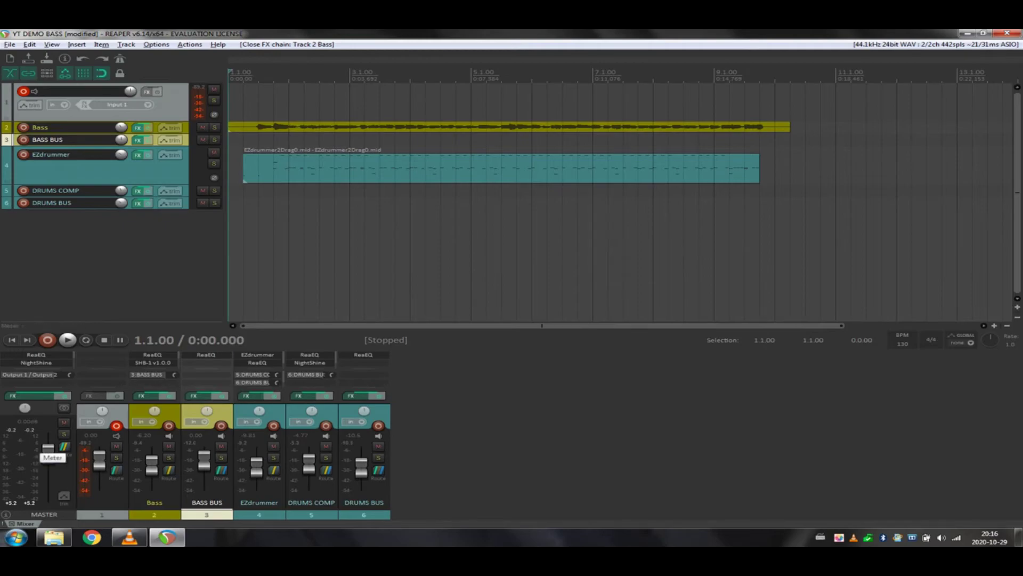
key(space)
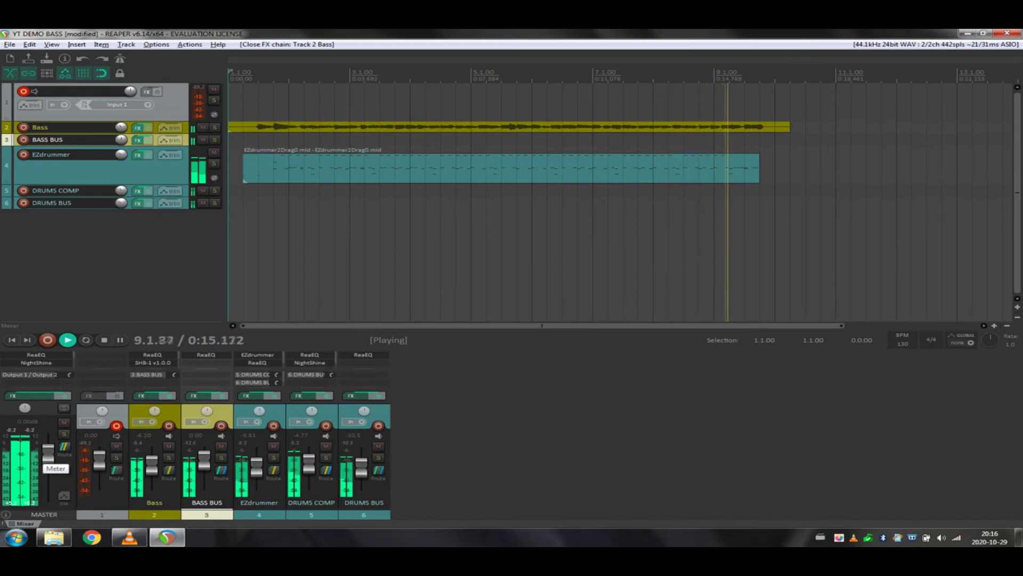
key(space)
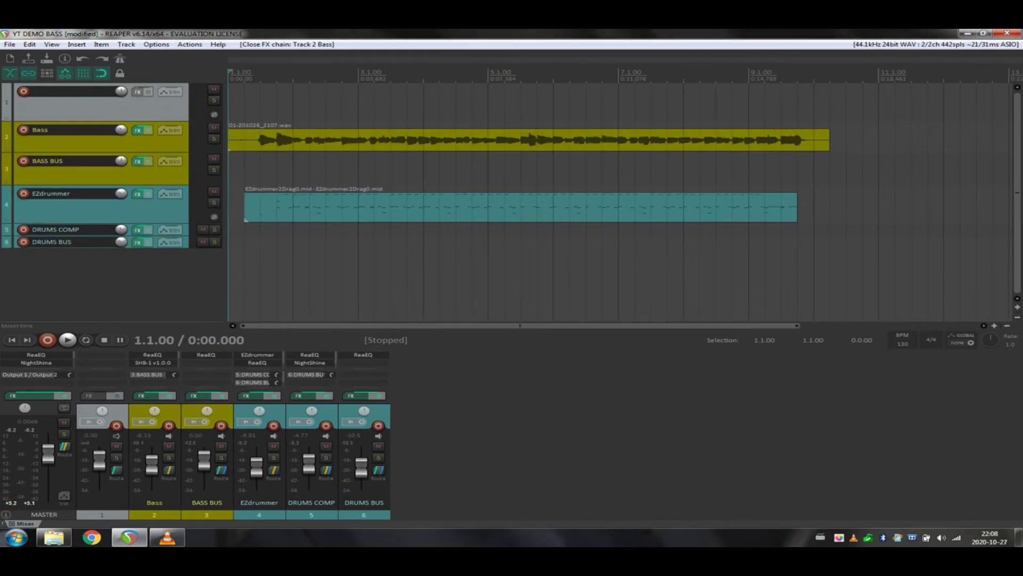
Select the time range from 1.3.00 to 10.2.00 and set the render bounds to Time selection.
click(260, 102)
drag(261, 88, 828, 92)
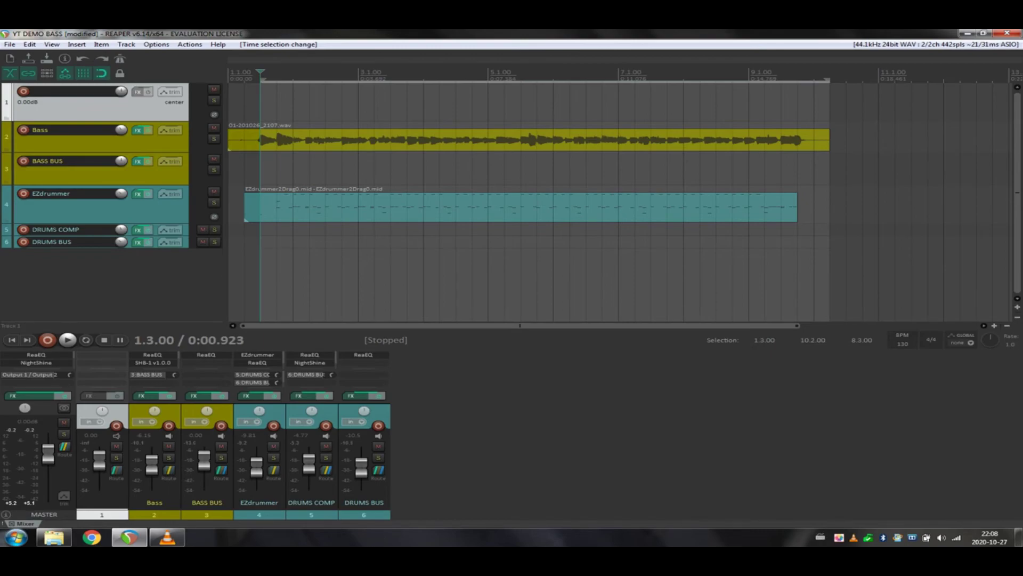
click(10, 44)
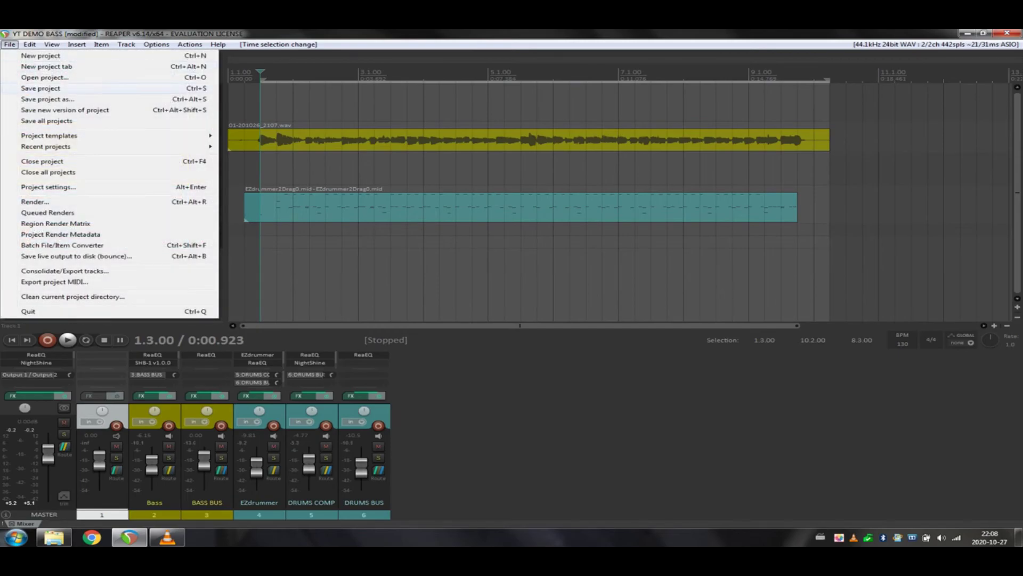
click(35, 202)
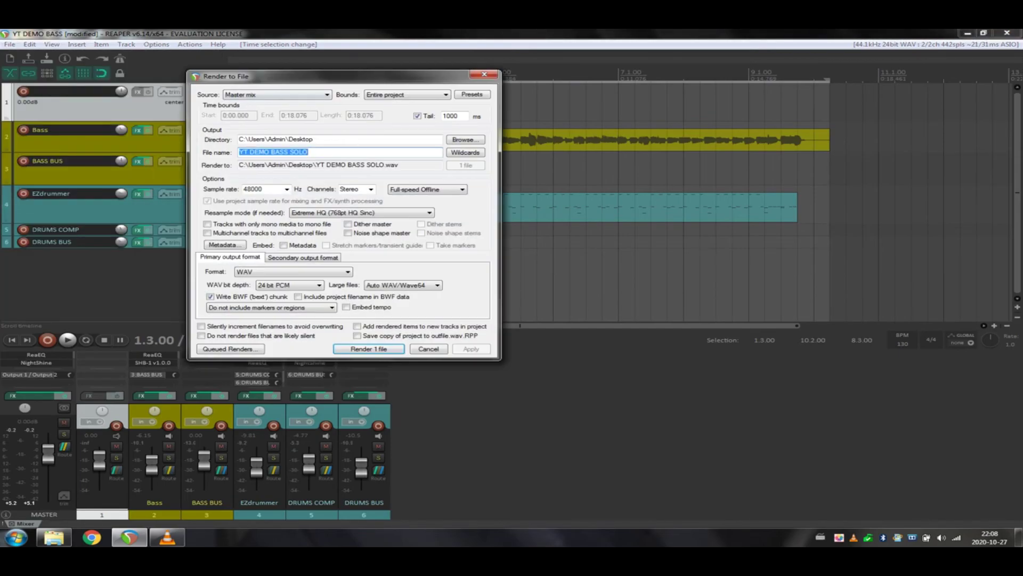
click(407, 94)
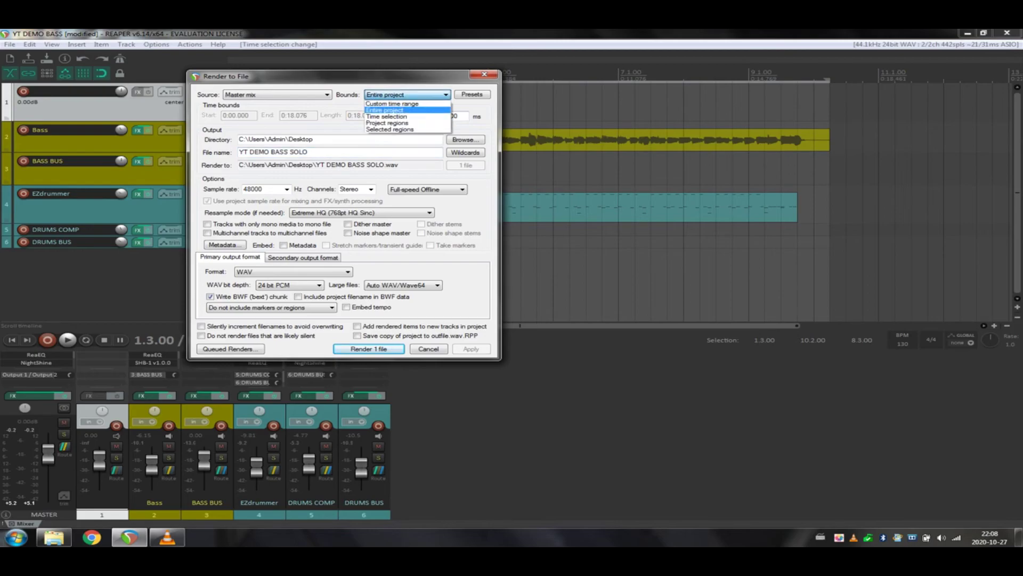
click(387, 116)
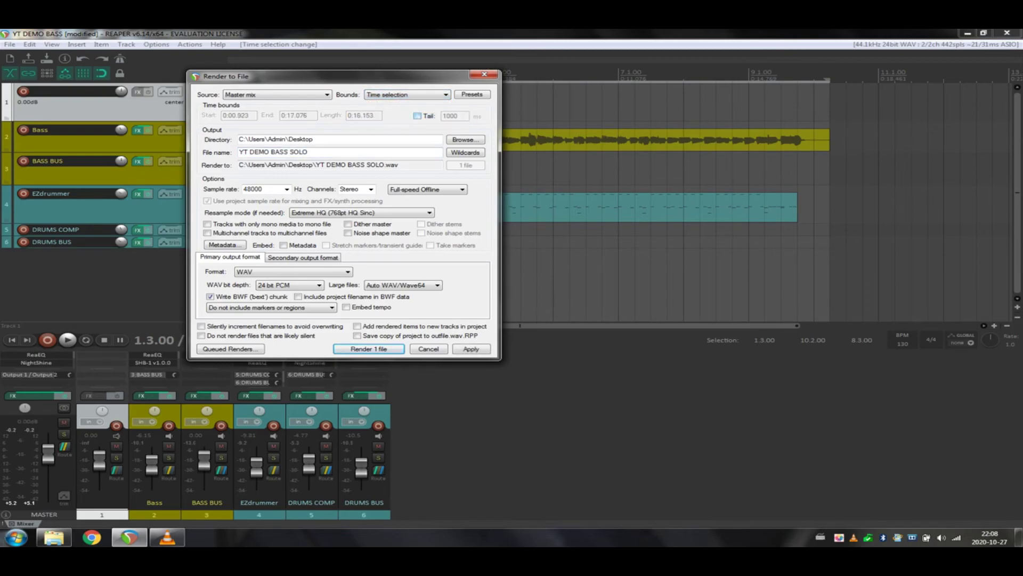